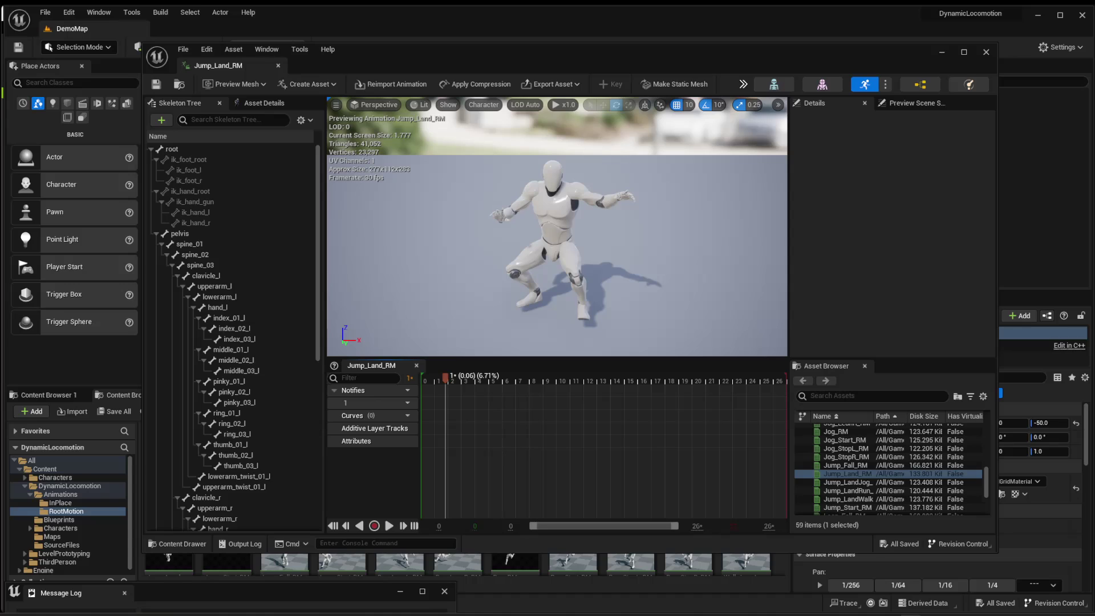
Orbit around the landing mannequin in the animation editor, keeping SK_Mannequin as preview mesh.
drag(557, 239, 621, 226)
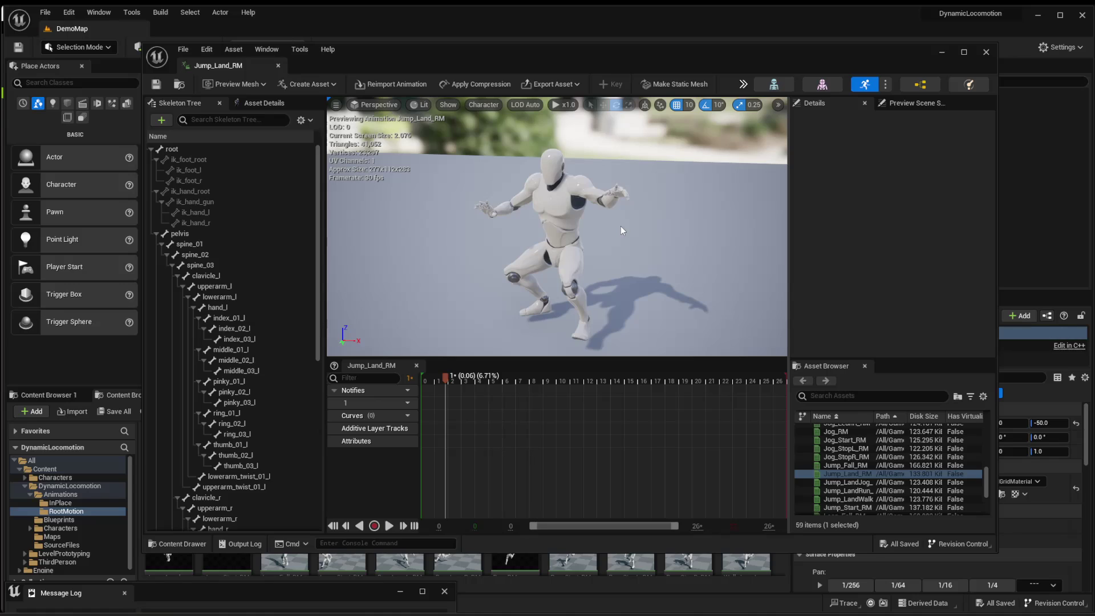
click(244, 86)
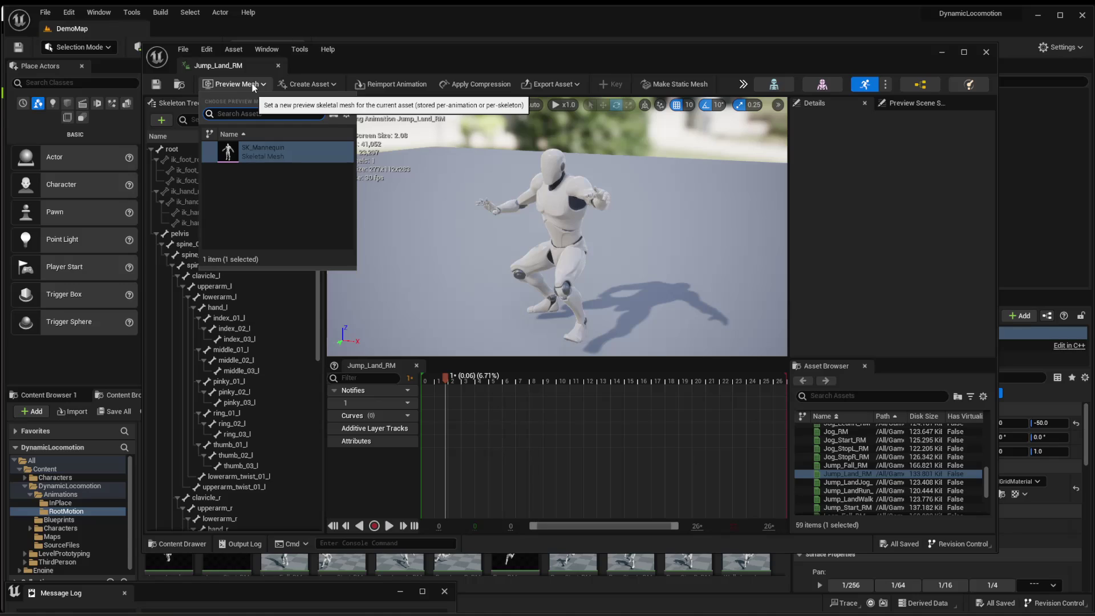
mouse_move(253, 151)
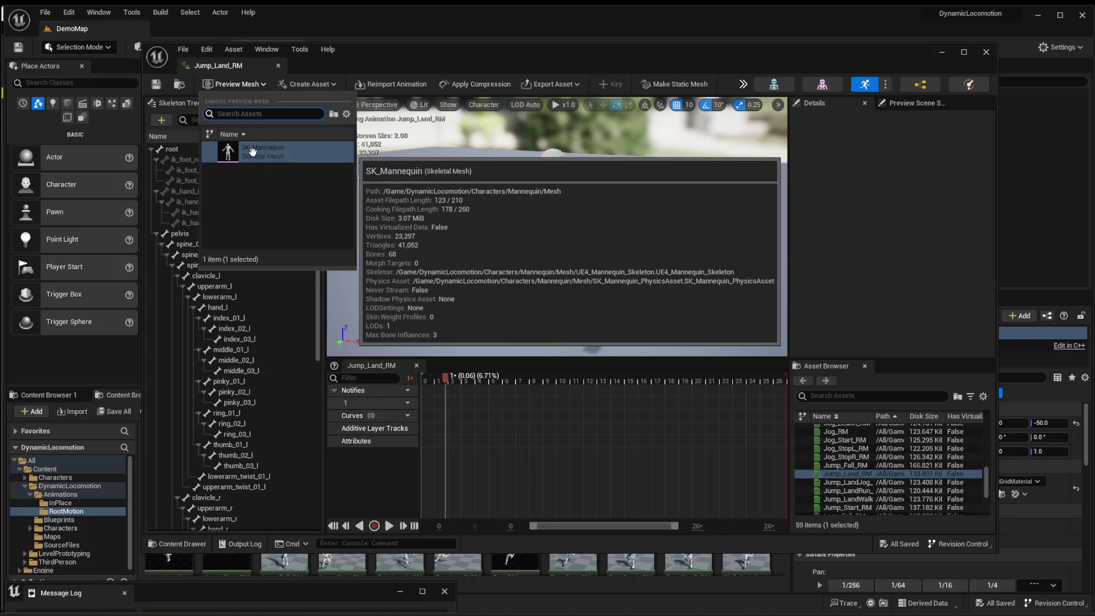
click(250, 81)
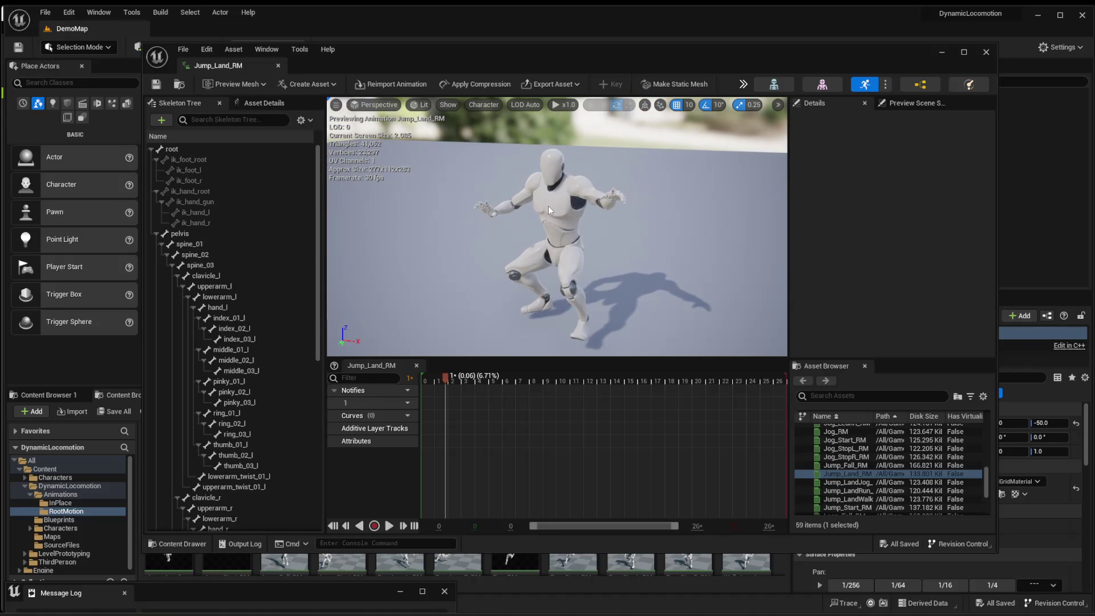
mouse_move(562, 211)
mouse_down()
mouse_move(578, 212)
mouse_move(579, 223)
mouse_up()
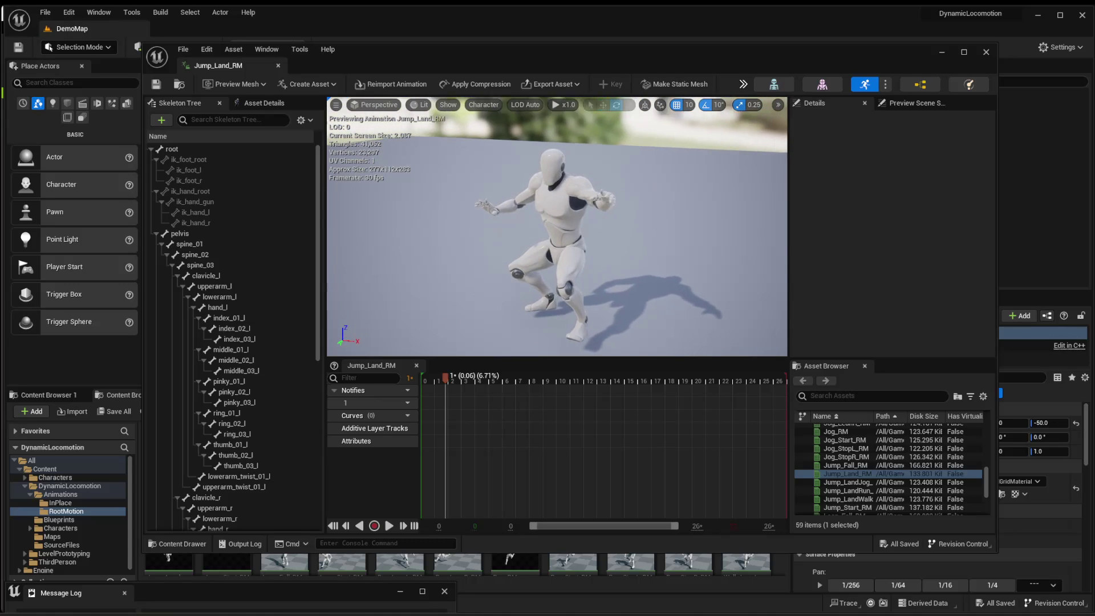
mouse_move(469, 58)
mouse_down()
mouse_move(408, 50)
mouse_move(465, 59)
mouse_up()
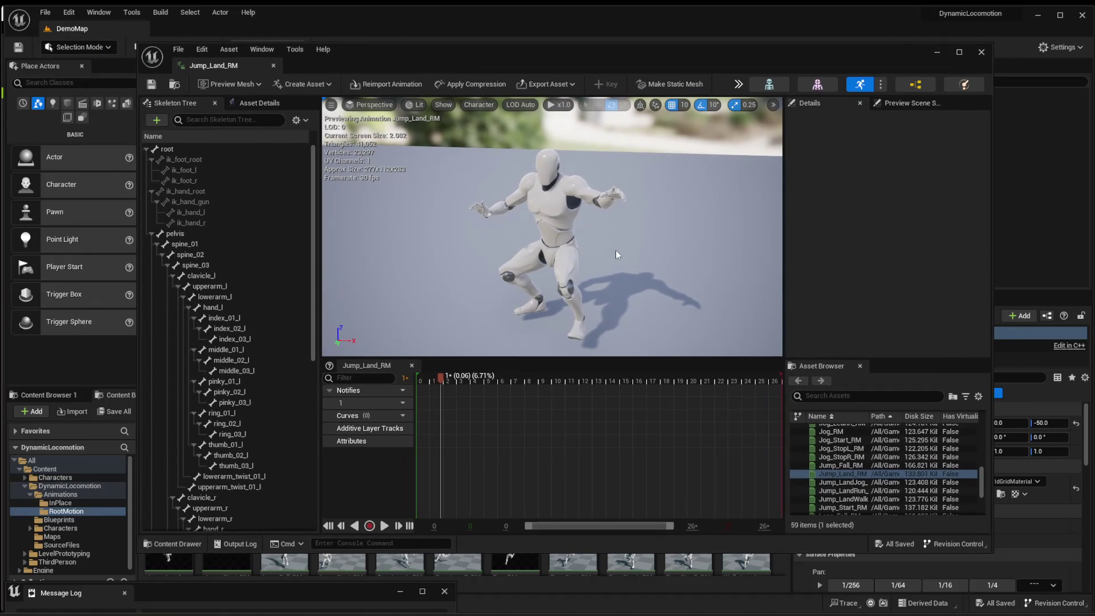
drag(635, 234, 581, 230)
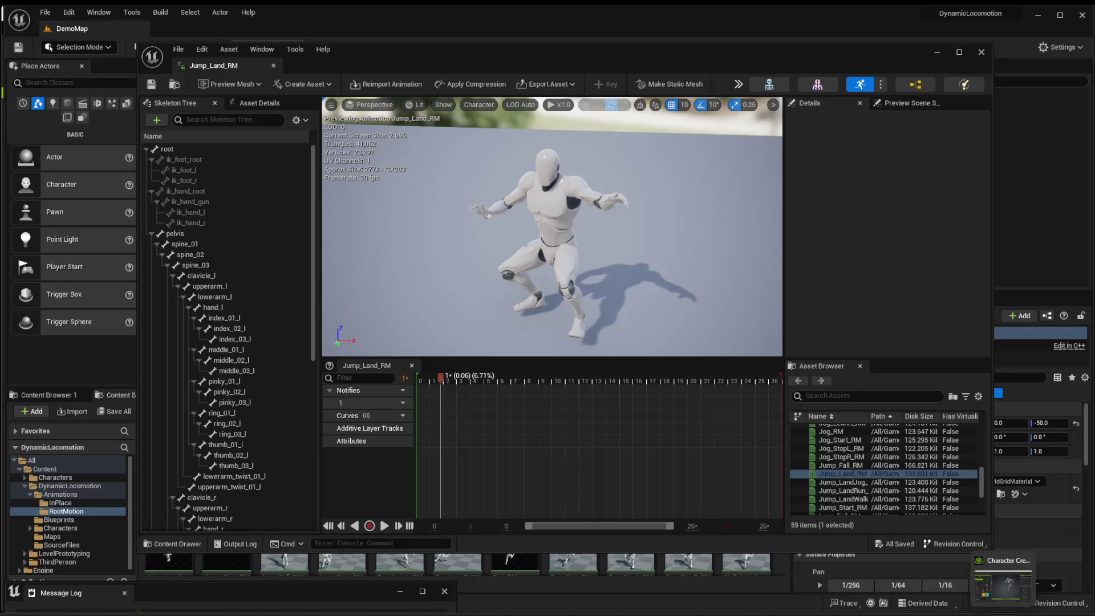
In Character Creator 4, start a new project and decline saving the current one.
click(1003, 581)
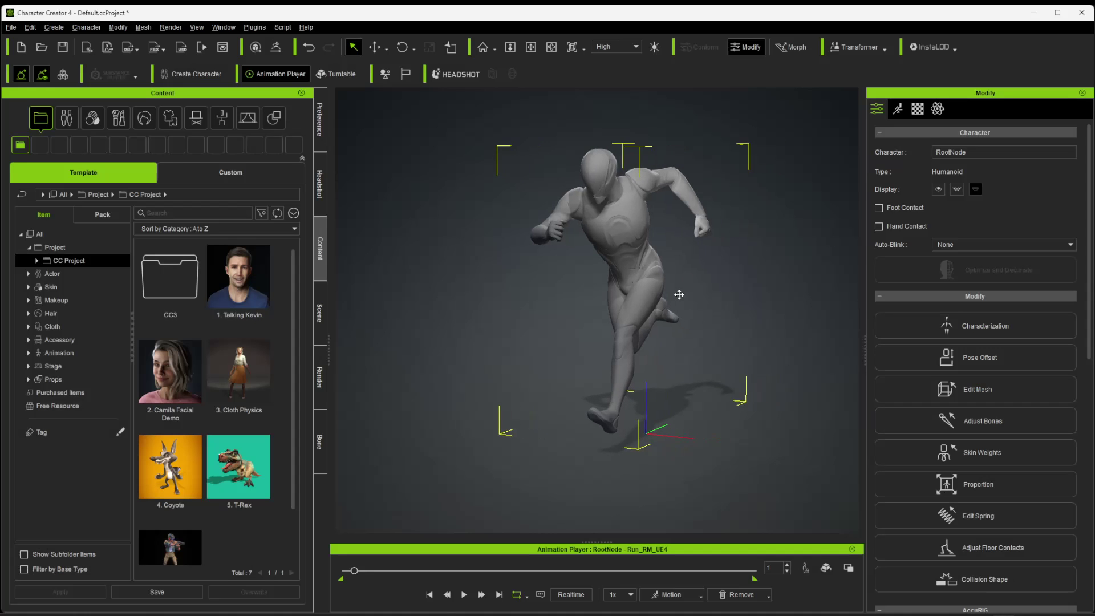
click(11, 27)
click(26, 38)
click(551, 338)
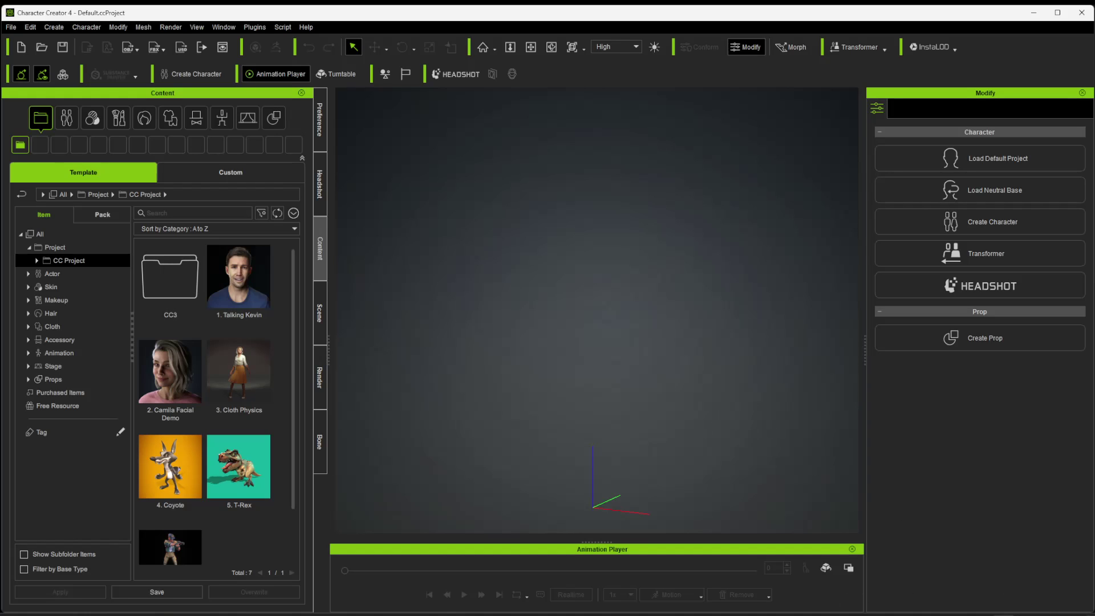
Play Jump_Land_RM, orbit around the character, stop at frame 4, and close the editor.
key(alt+Tab)
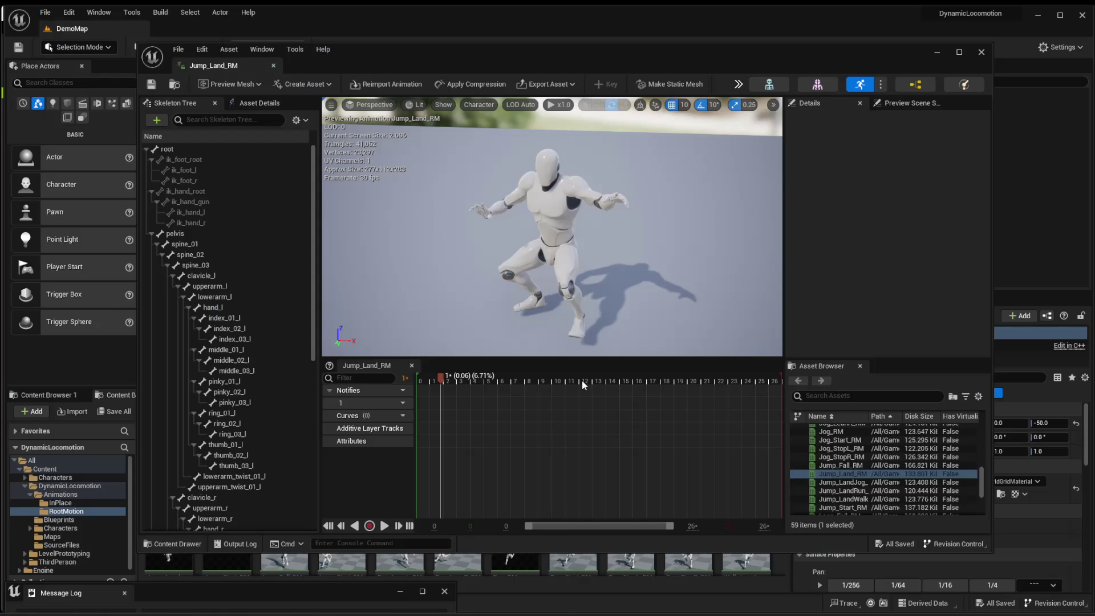
click(384, 525)
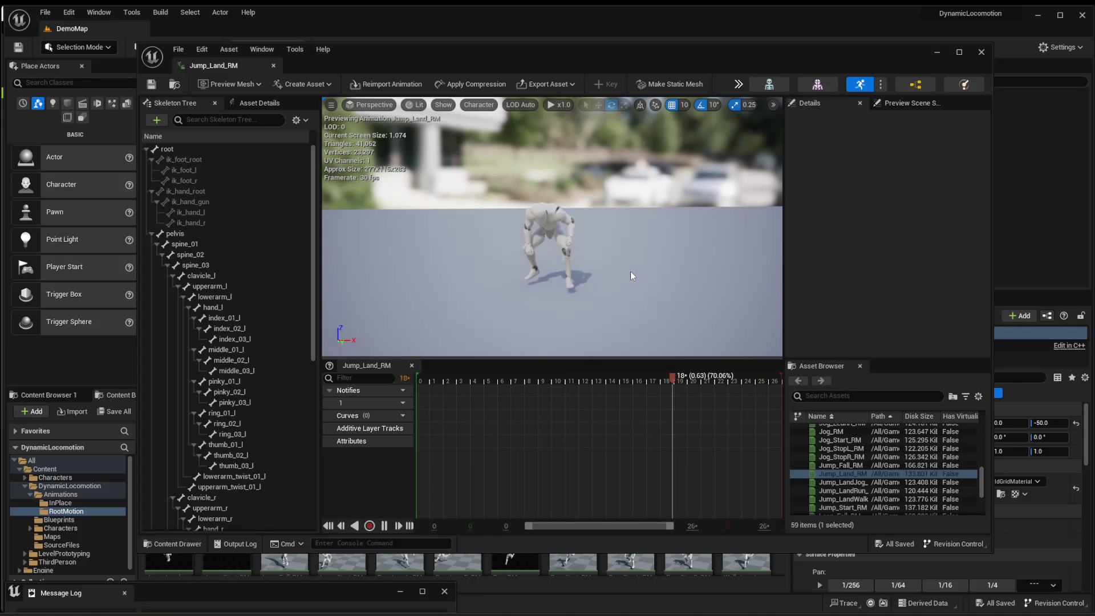
drag(630, 271, 548, 285)
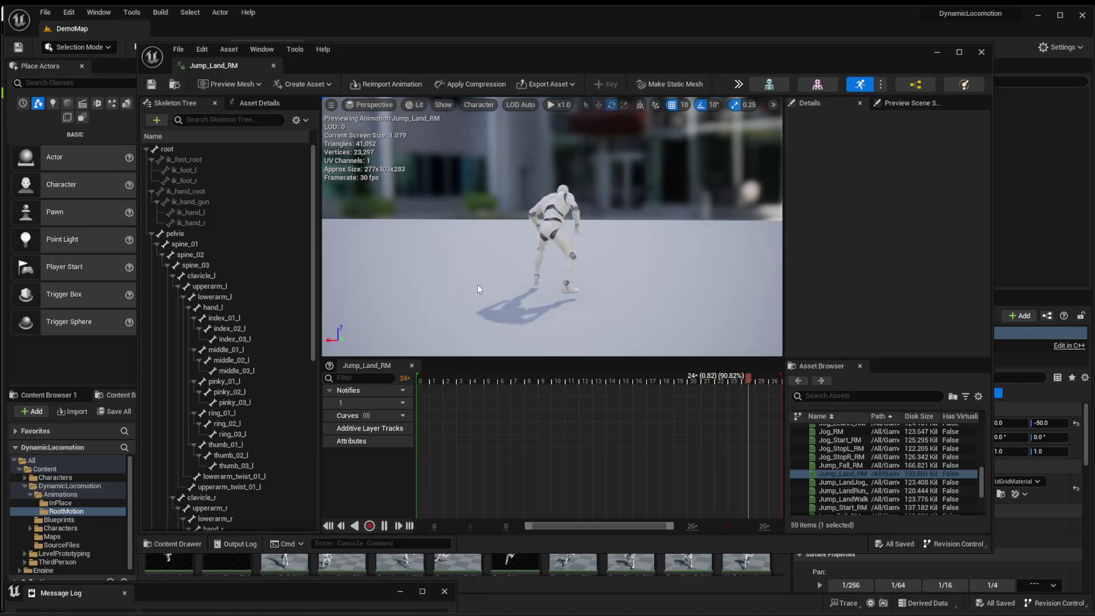
mouse_move(647, 286)
mouse_down()
mouse_move(703, 278)
mouse_move(645, 282)
mouse_up()
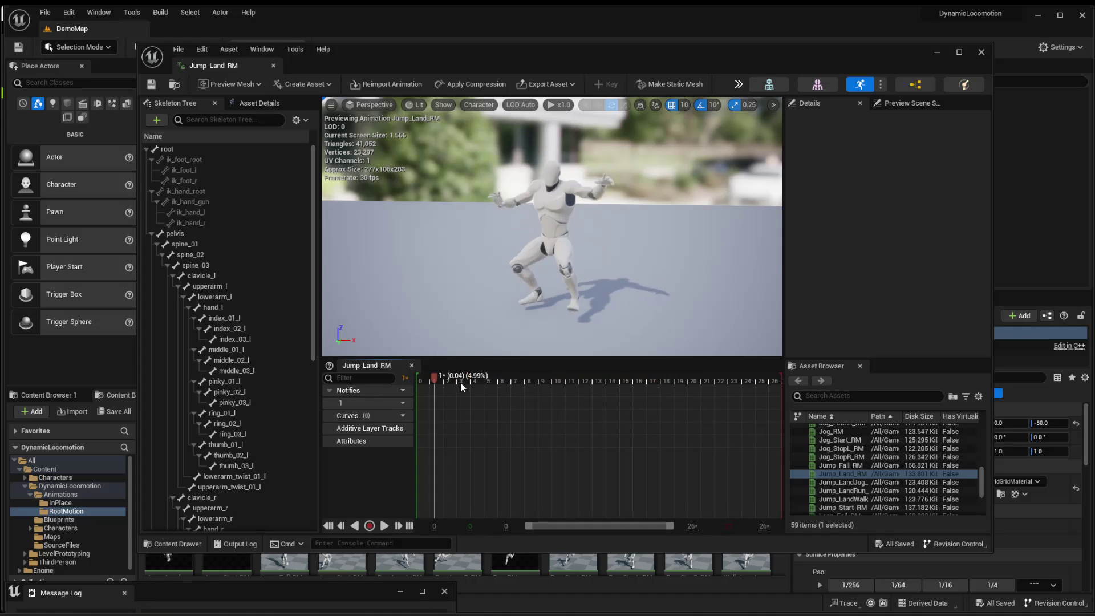
drag(516, 392, 443, 410)
drag(591, 59, 1094, 54)
Go from Mannequins/Animations up to Mannequins, open Meshes and inspect SKM_Manny and SKM_Manny_Simple.
click(48, 394)
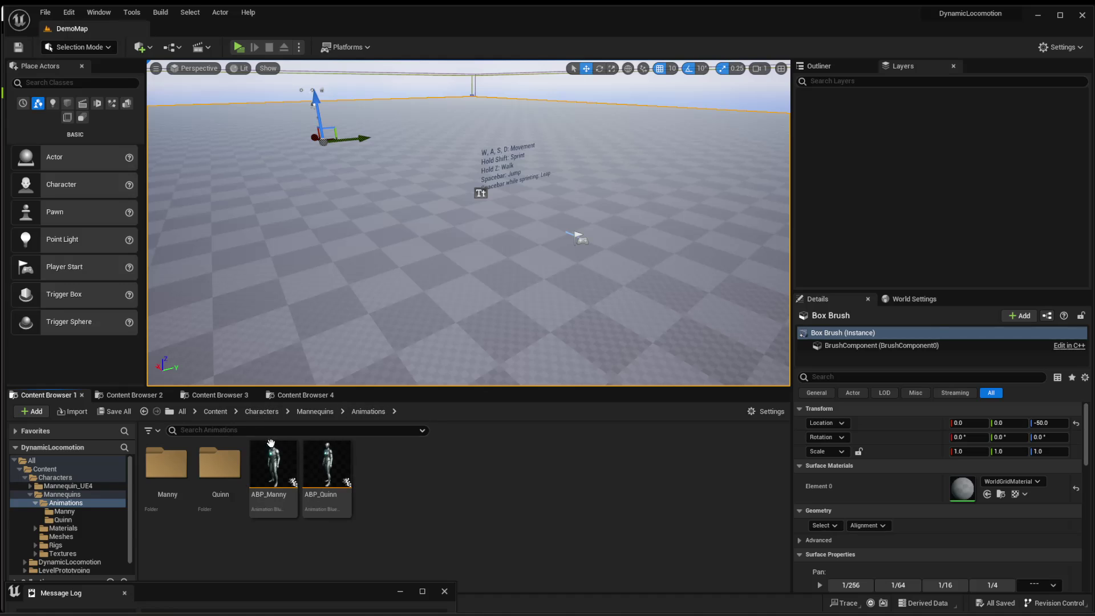
right_click(271, 472)
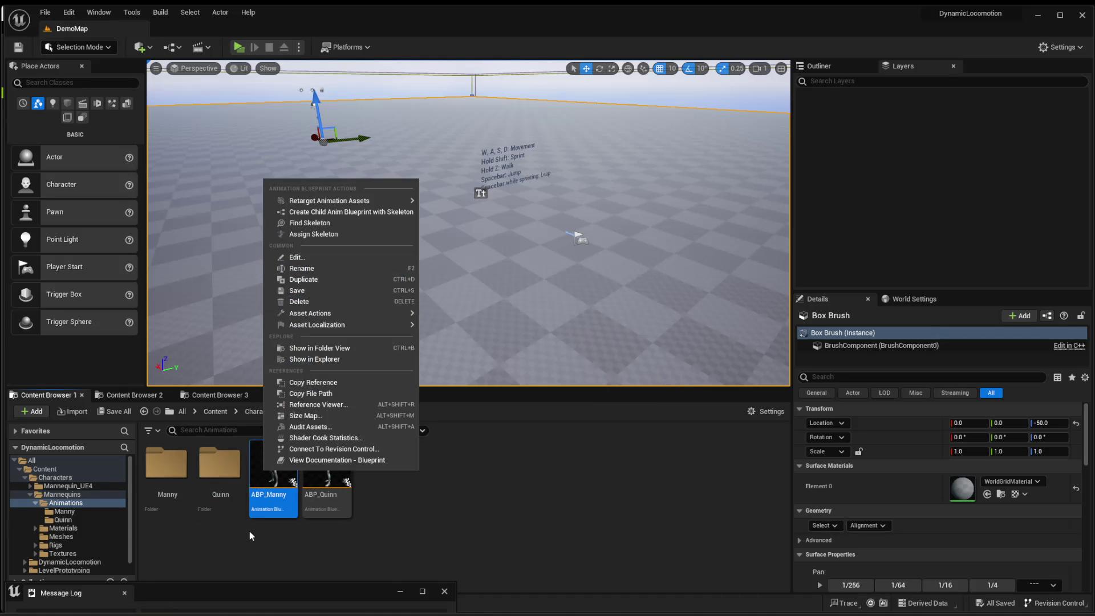
click(260, 468)
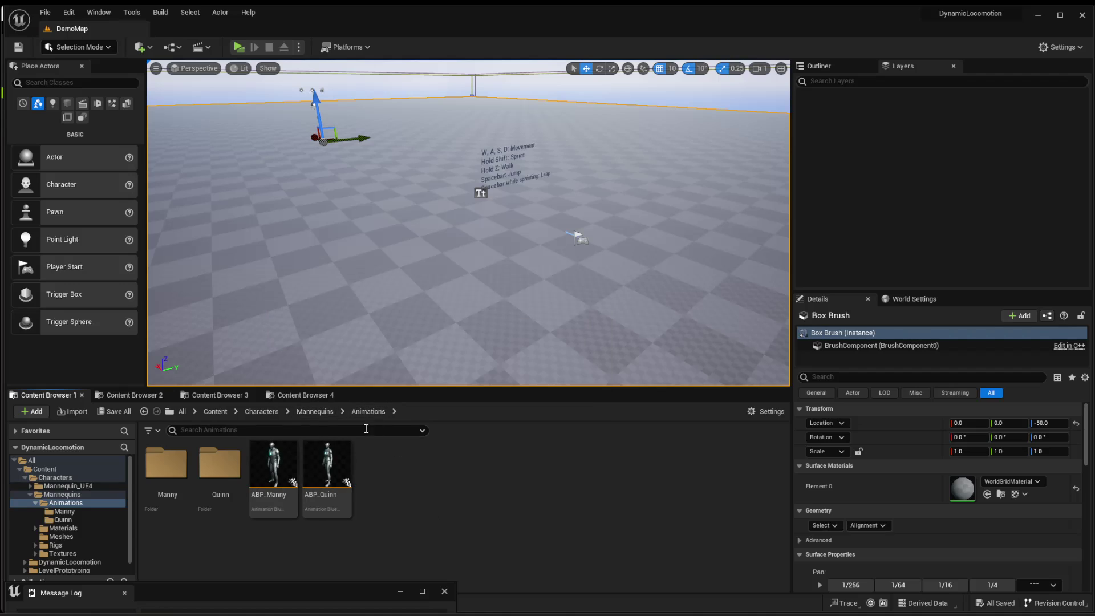
key(alt+Left)
double_click(272, 464)
click(327, 473)
click(280, 476)
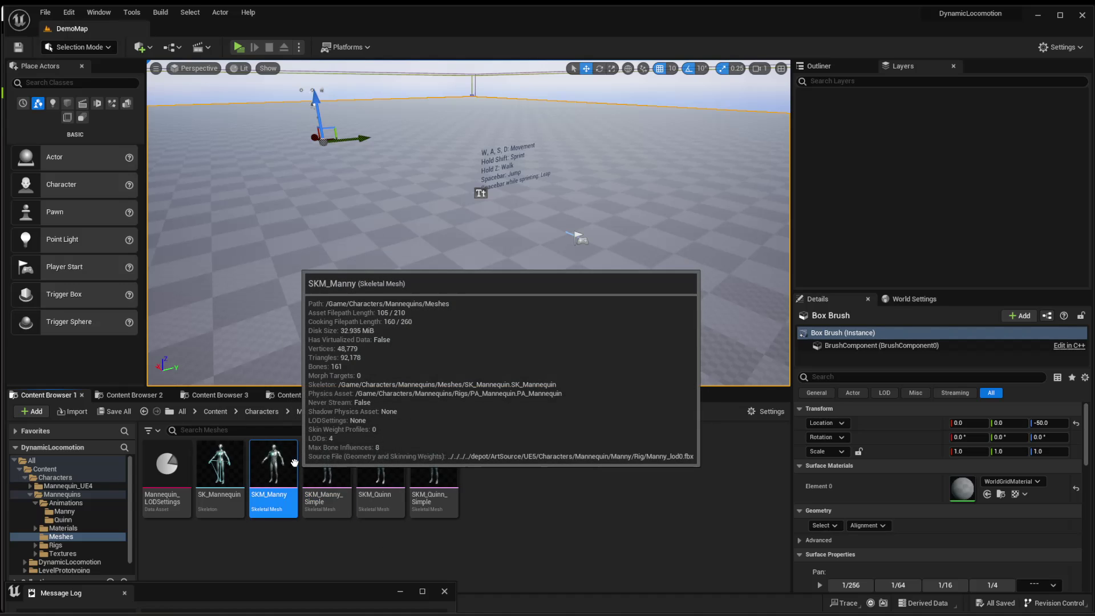
click(553, 496)
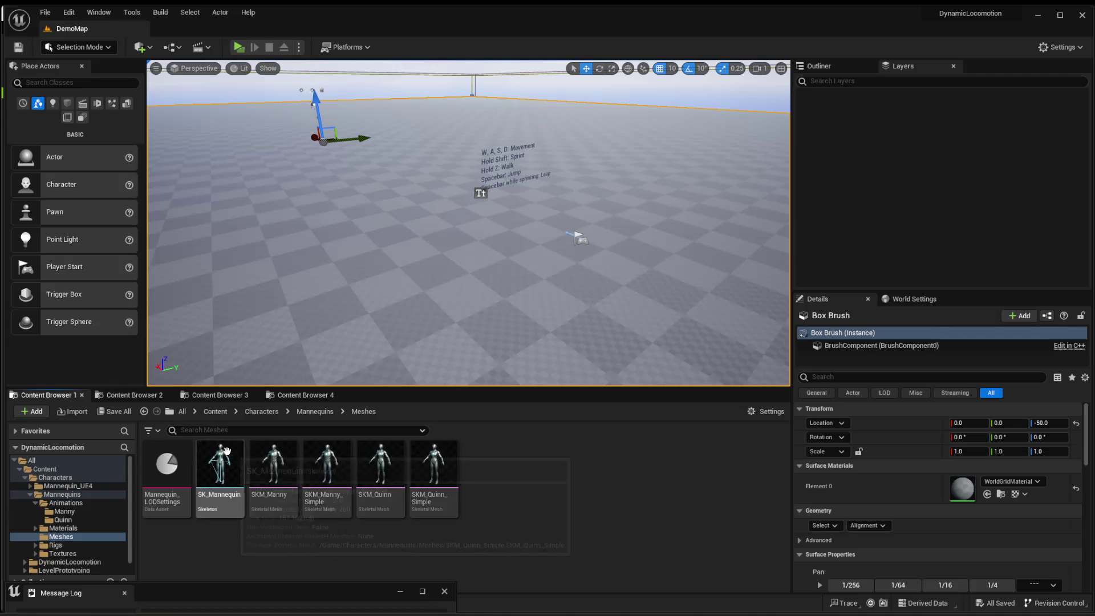
click(32, 411)
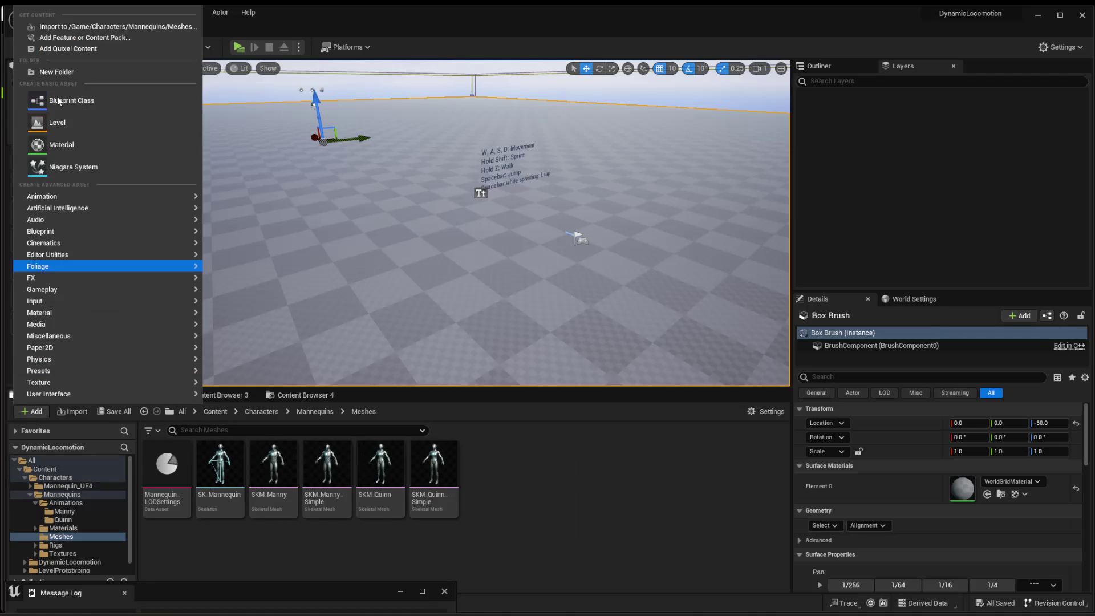
click(61, 39)
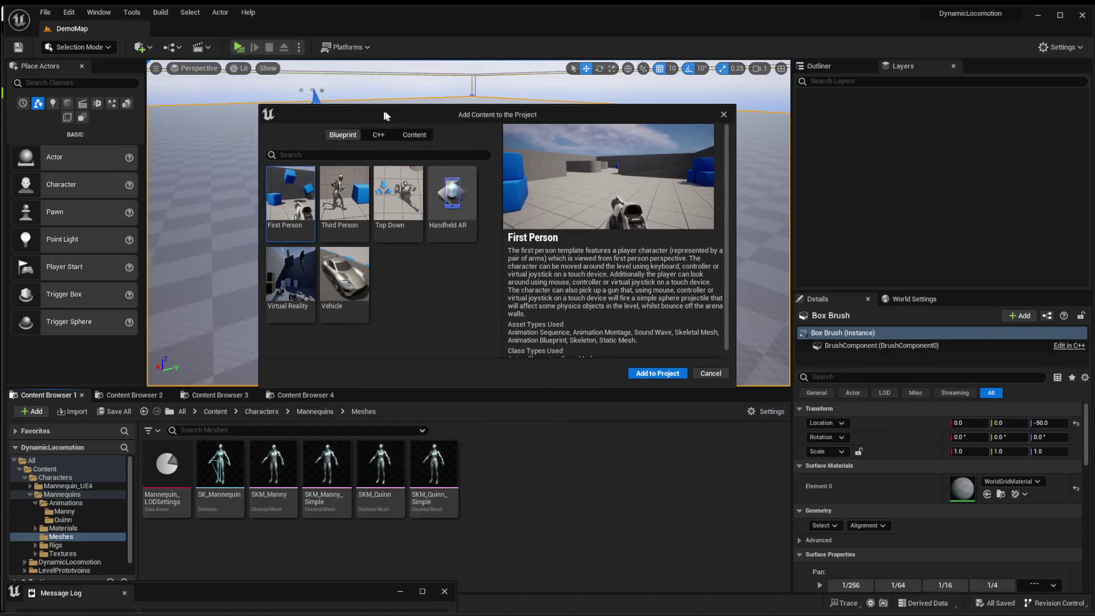
click(359, 199)
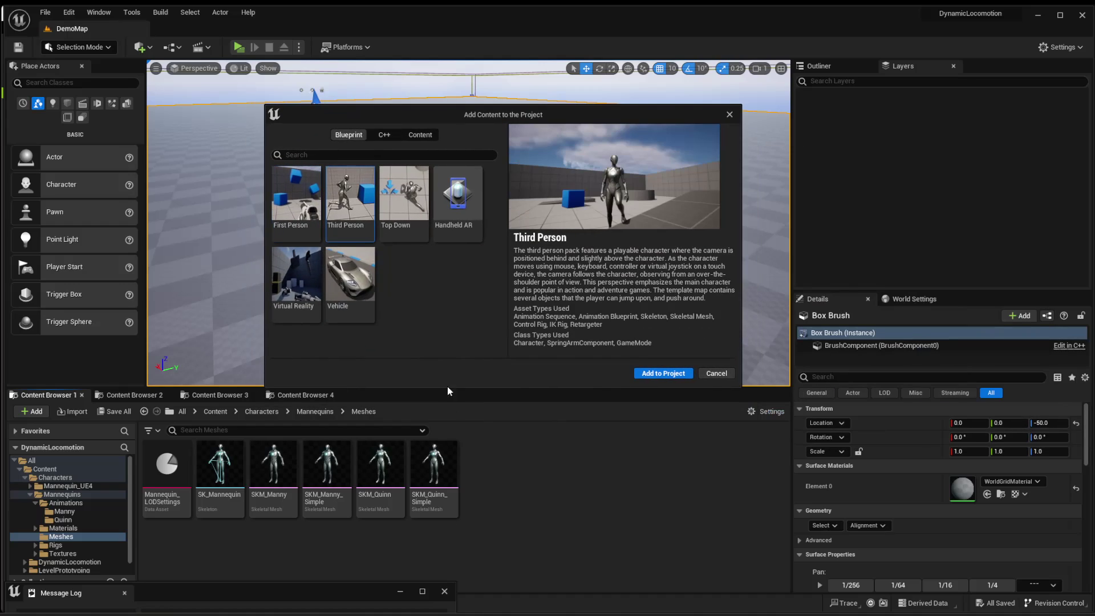
click(720, 375)
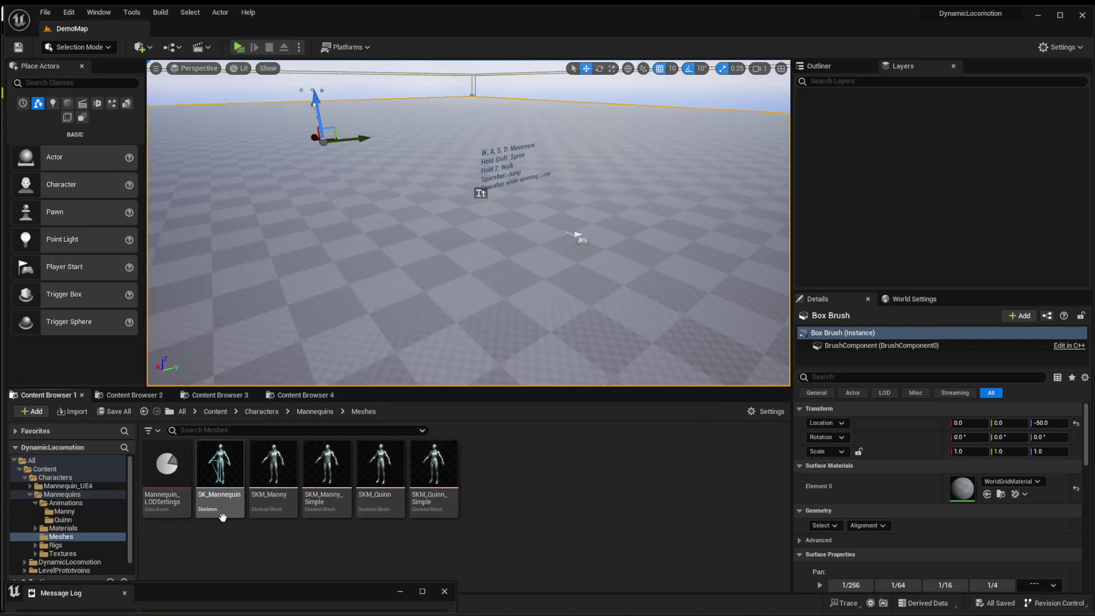
Export SKM_Manny as an FBX to Desktop/UE5_Animations with default FBX options.
right_click(279, 476)
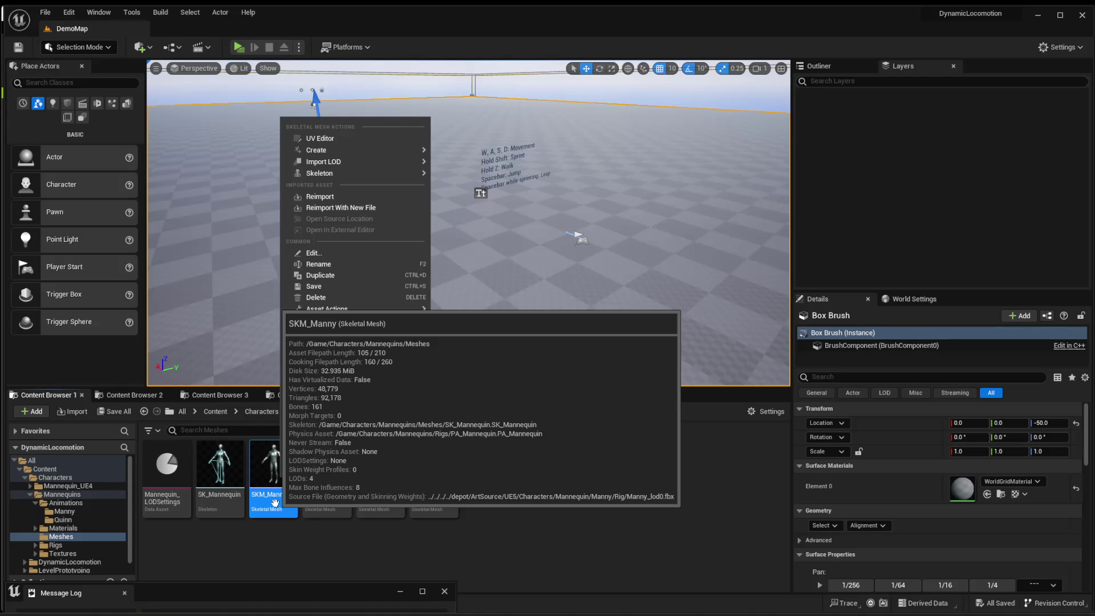
mouse_move(342, 309)
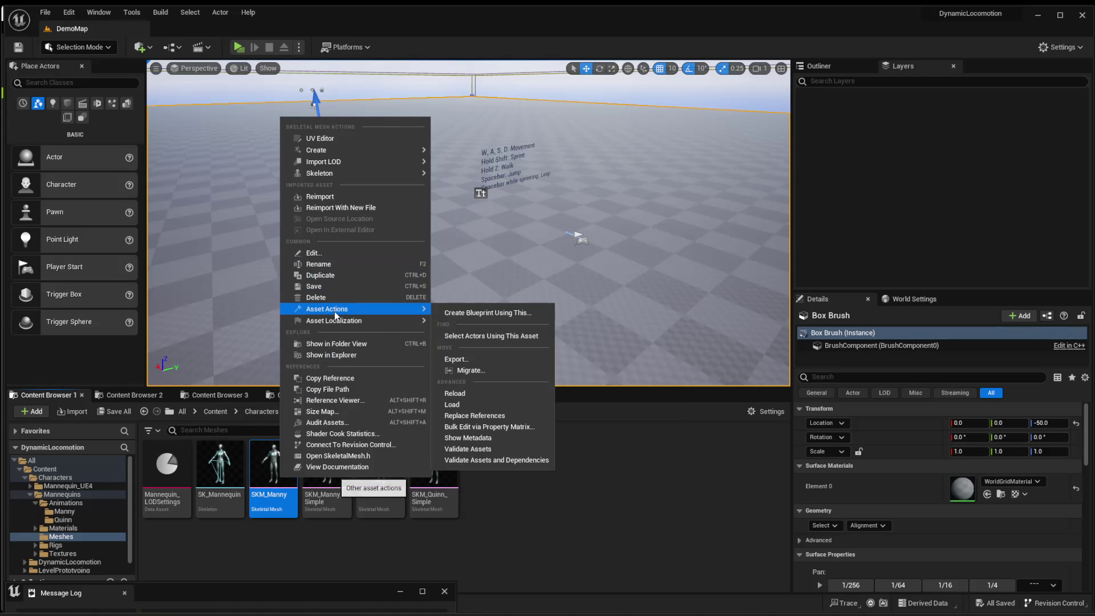
click(484, 360)
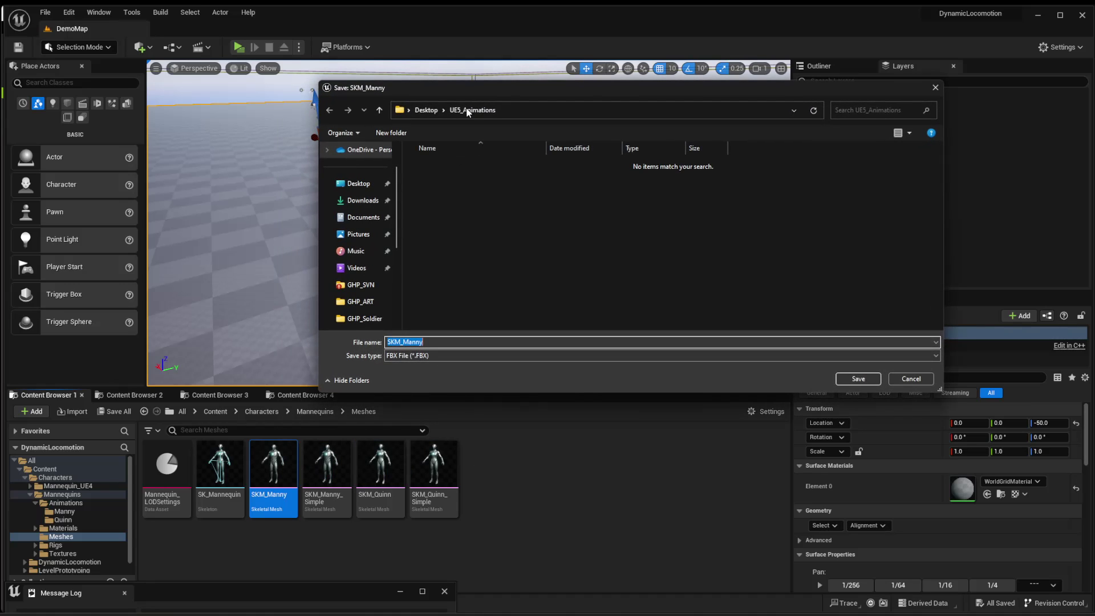
drag(610, 94, 507, 99)
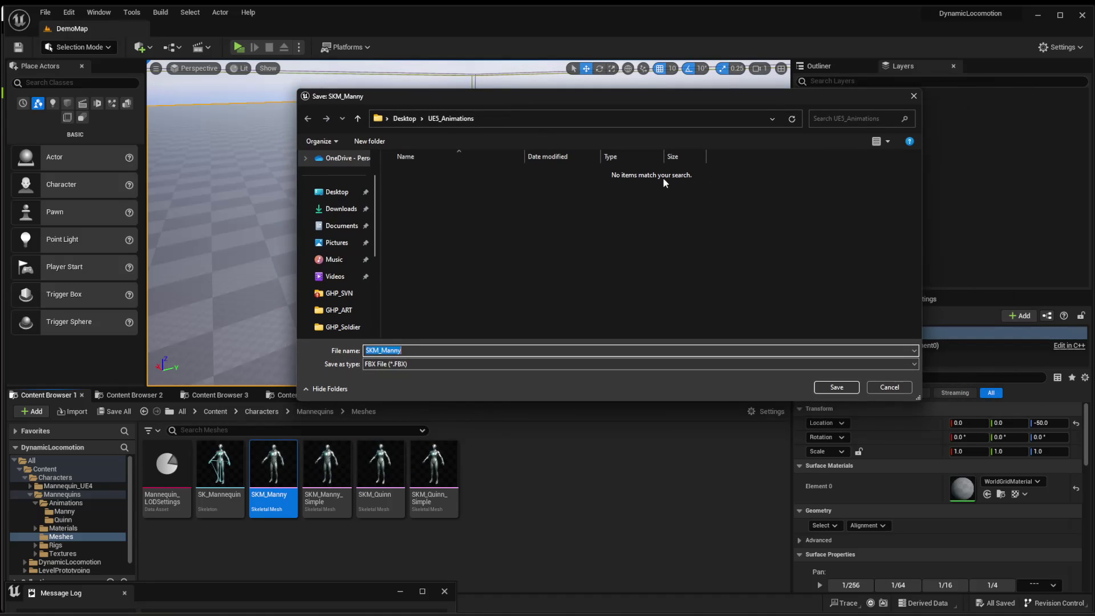
click(538, 354)
click(837, 388)
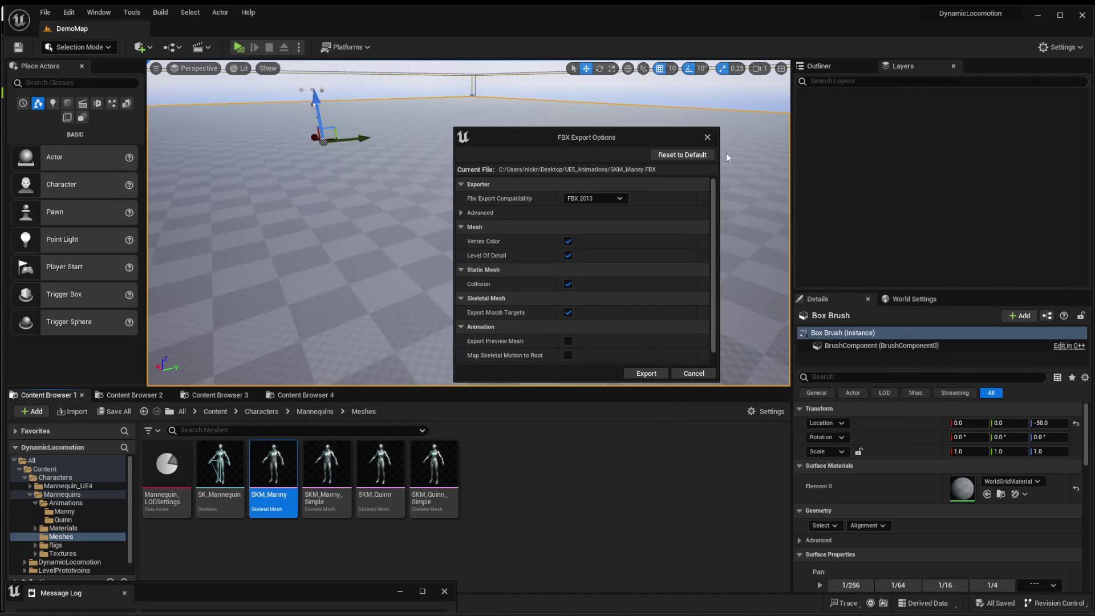
click(646, 373)
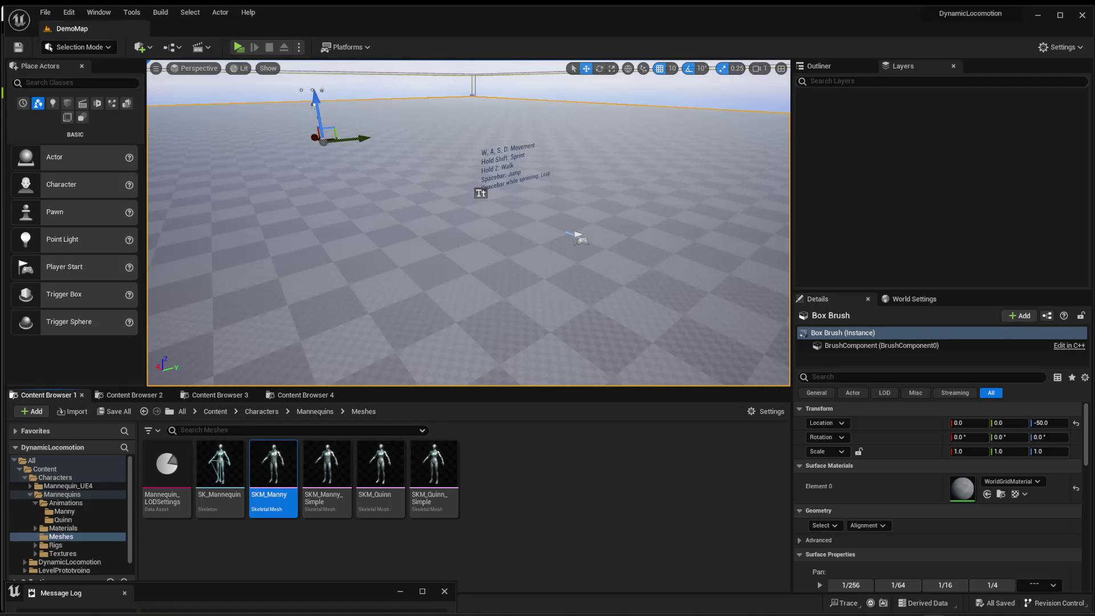
Confirm the SKM_Manny FBX appears in the UE5_Animations folder, then deselect it.
key(alt+Tab)
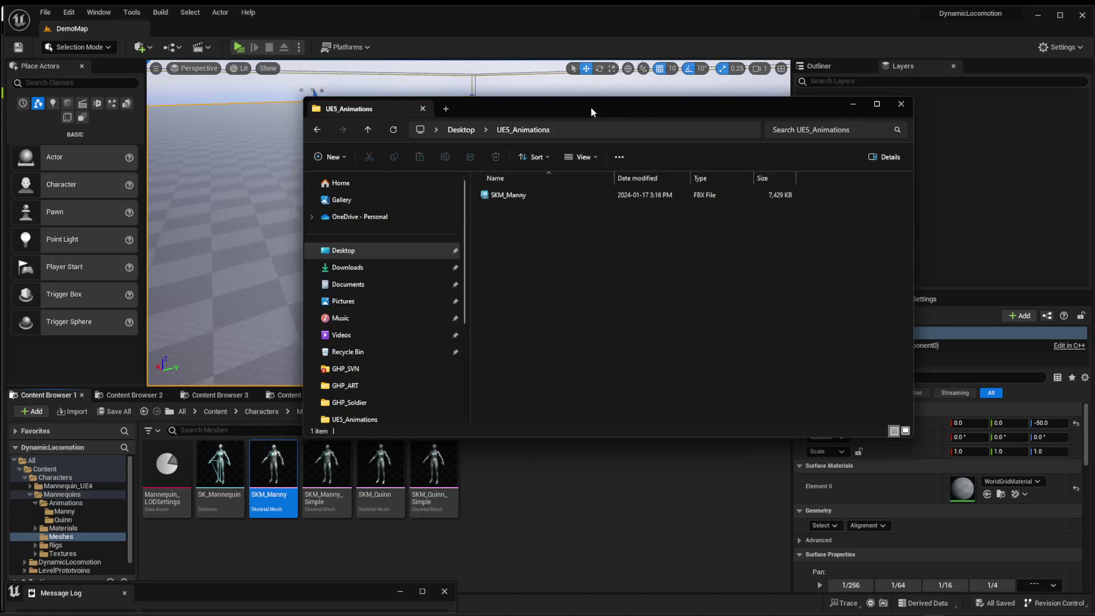
drag(583, 107, 583, 133)
click(524, 221)
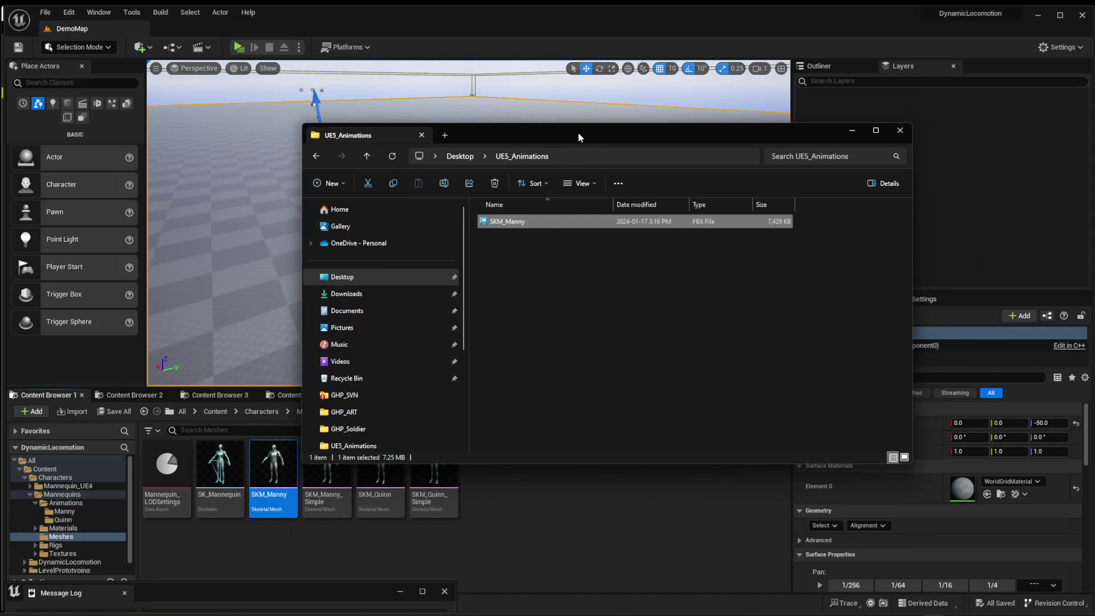
key(alt+Tab)
click(589, 478)
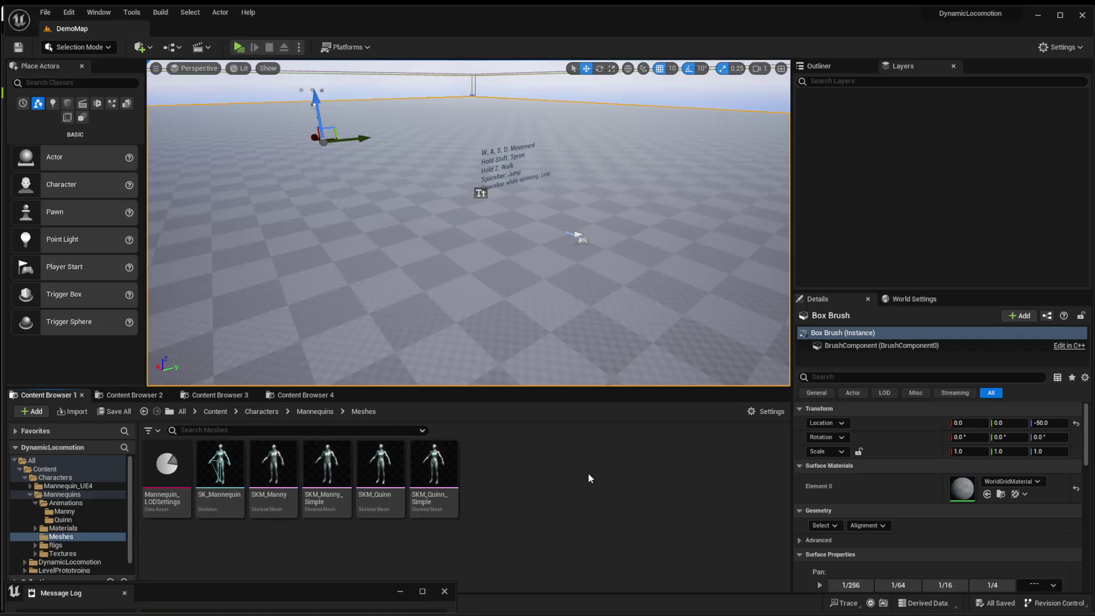
Export Jump_Land_RM animation data as Jump_Land_RM_UE4.fbx with default FBX options.
click(132, 395)
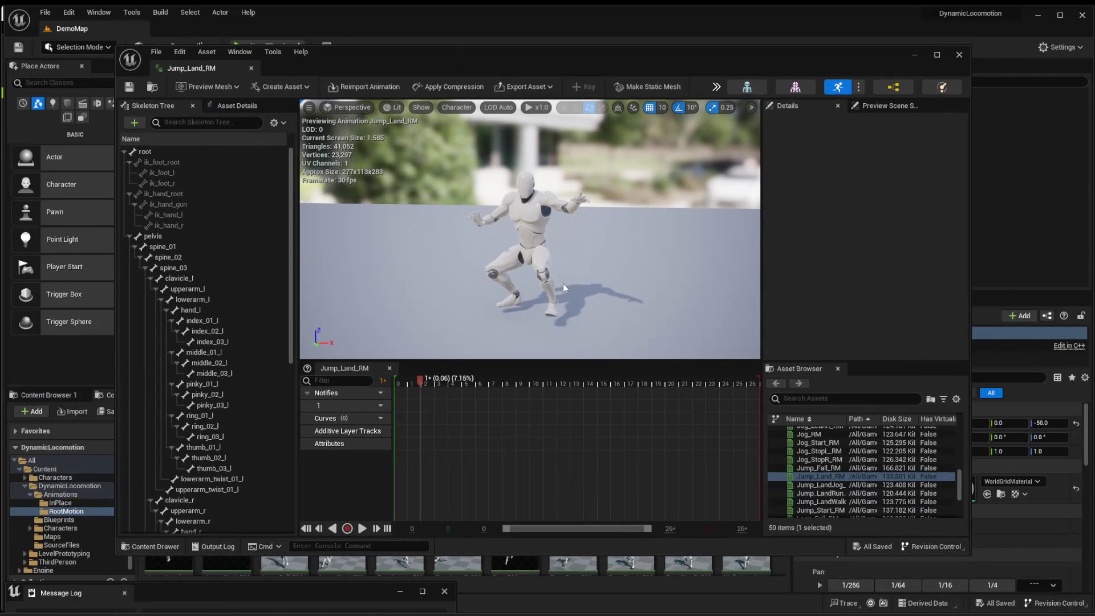
drag(426, 382, 466, 385)
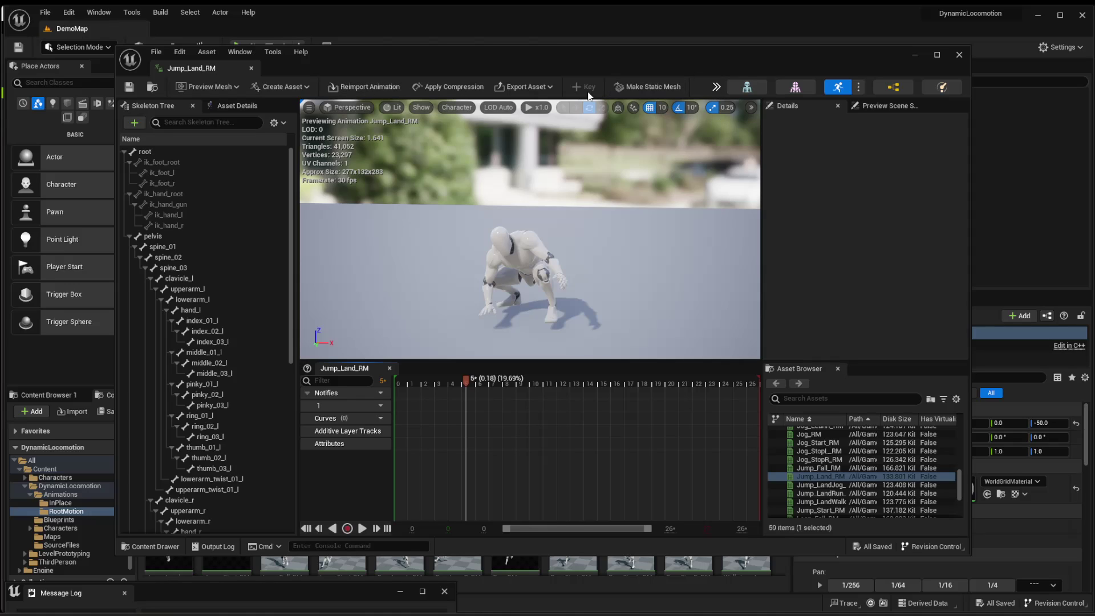
click(551, 87)
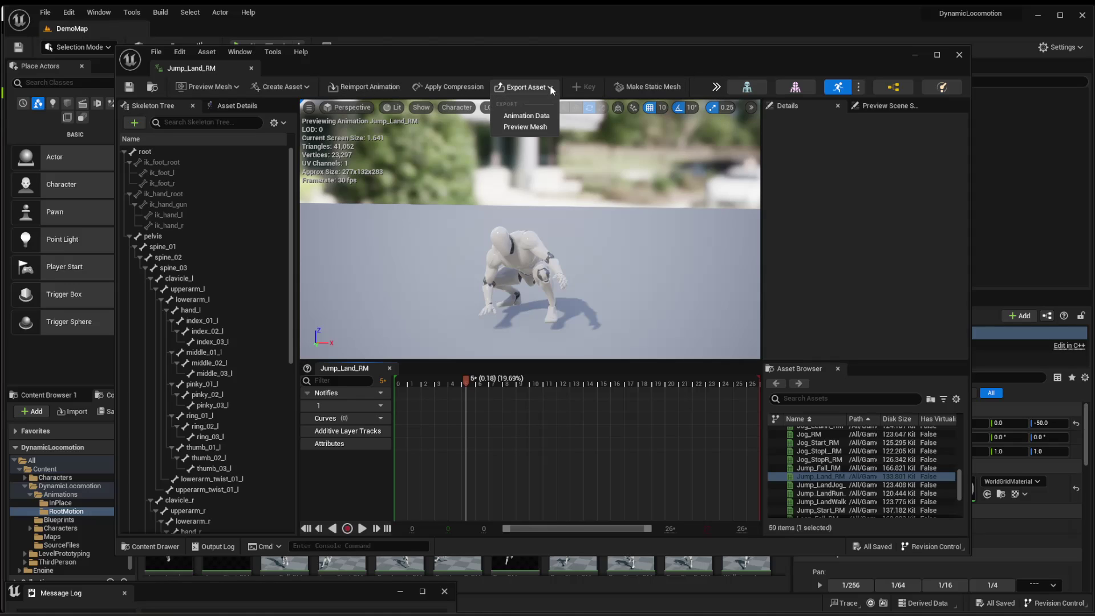
click(536, 117)
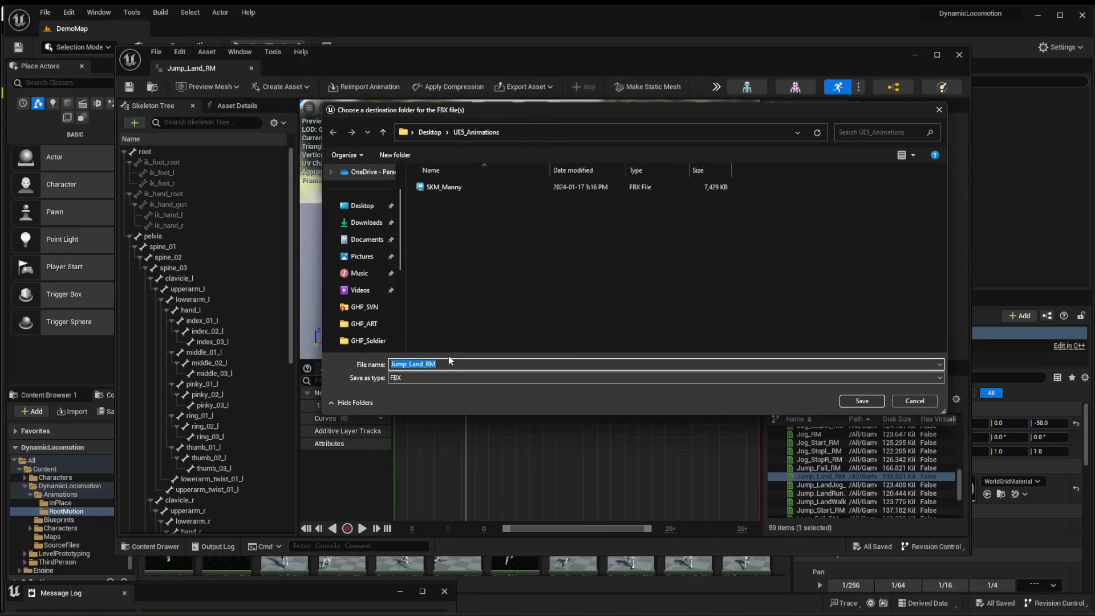
click(450, 363)
text(_)
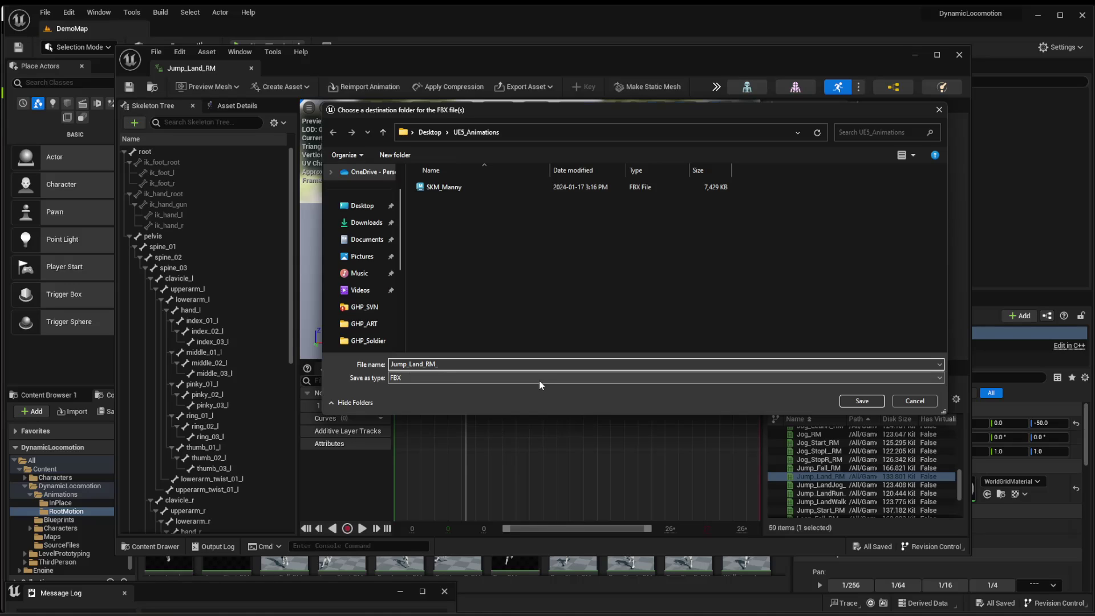
text(UE4)
click(862, 400)
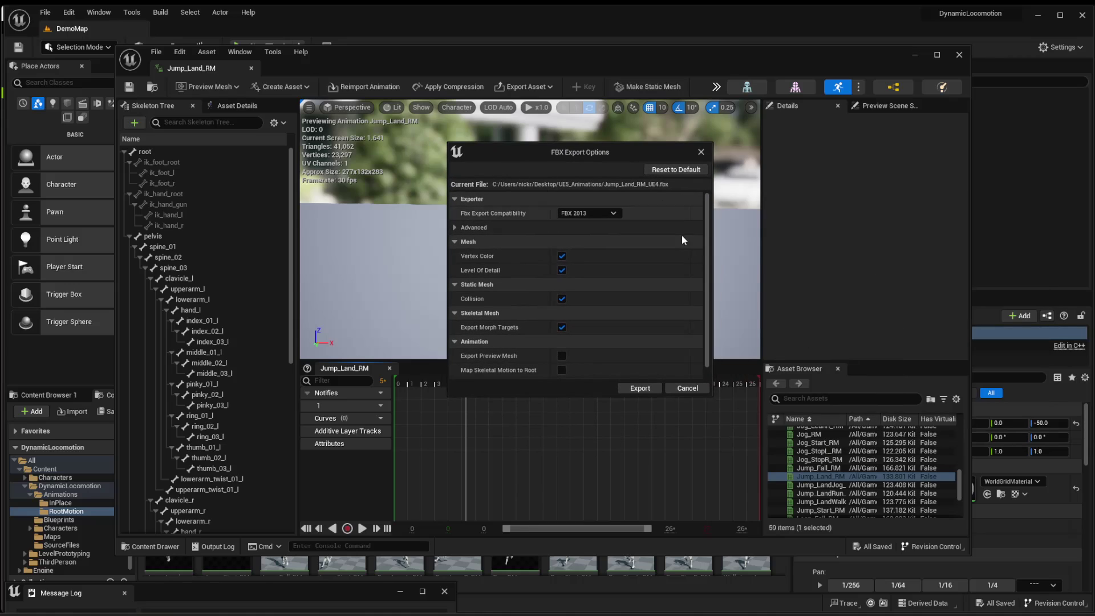
click(640, 389)
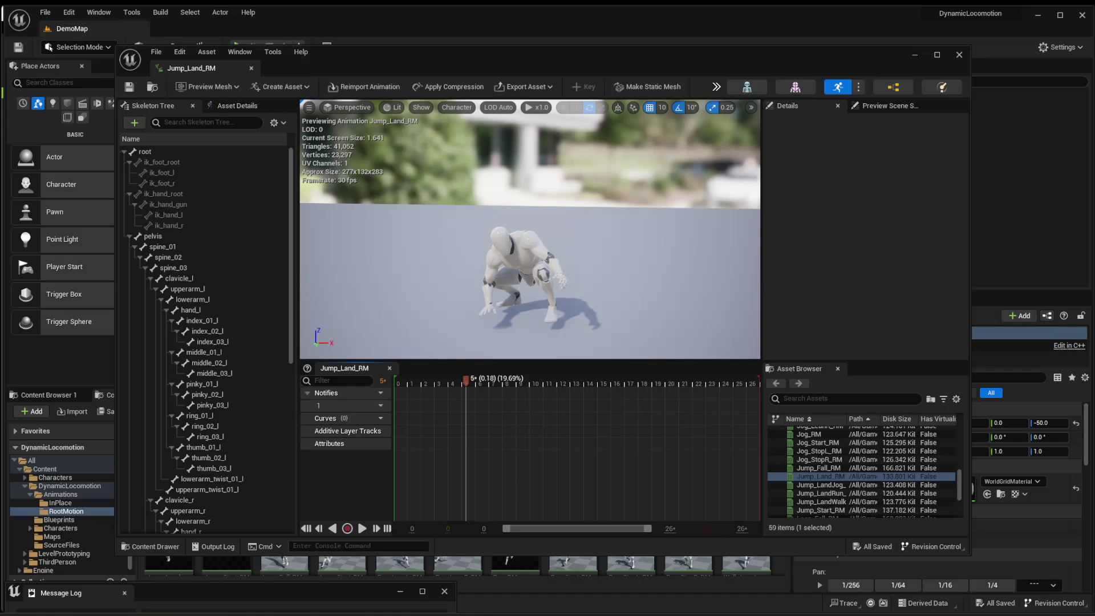
key(alt+Tab)
key(alt+Tab)
Drag SKM_Manny.fbx into the Character Creator viewport and import it as a Humanoid character.
key(alt+Tab)
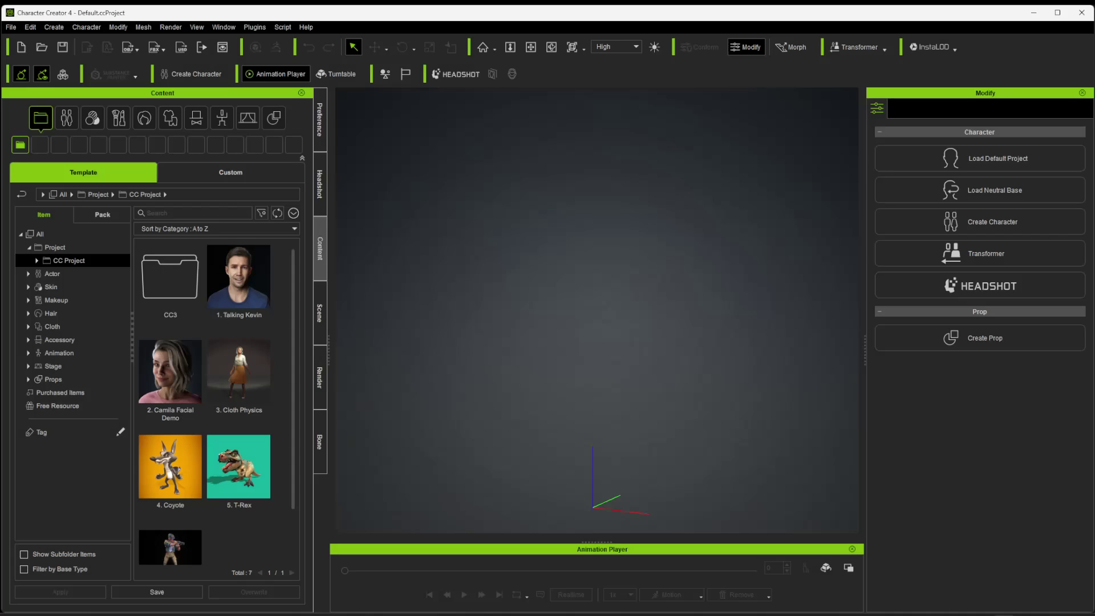
key(alt+Tab)
drag(576, 122, 837, 138)
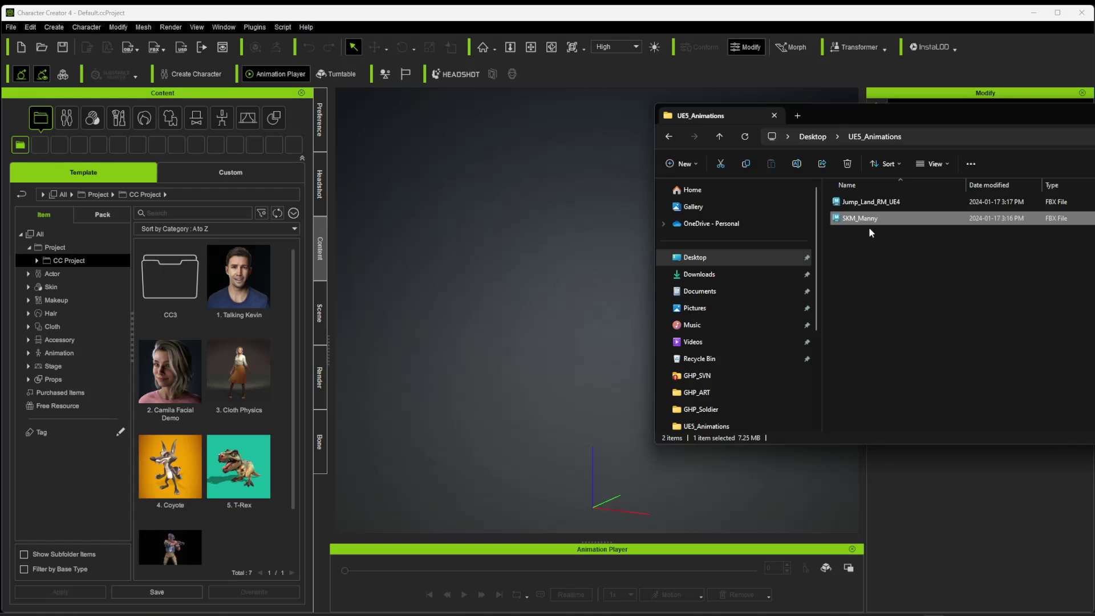
drag(867, 224, 516, 345)
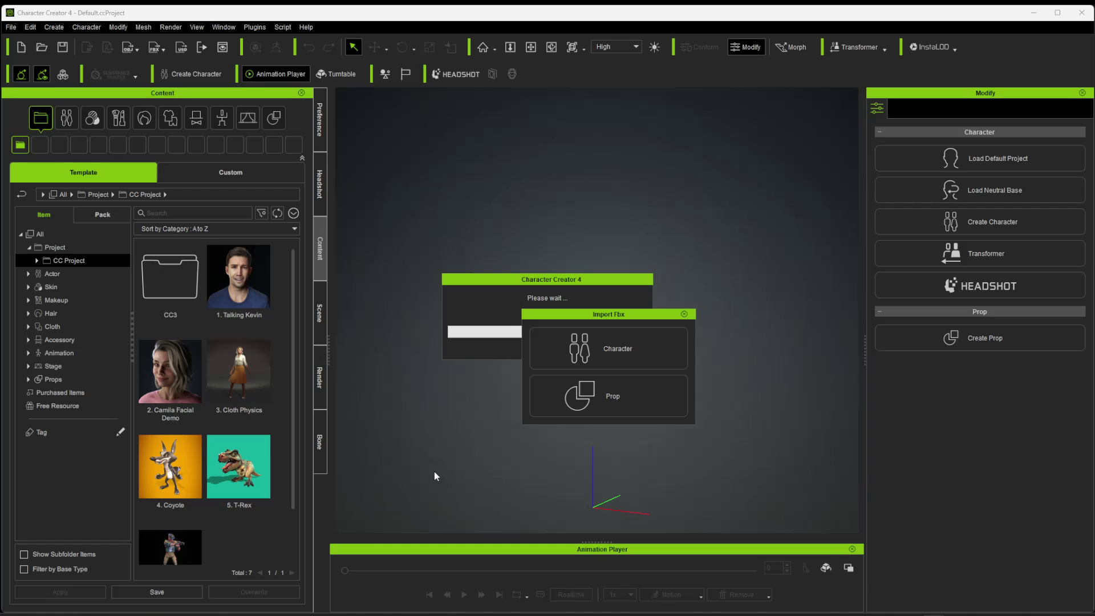
drag(611, 316, 638, 308)
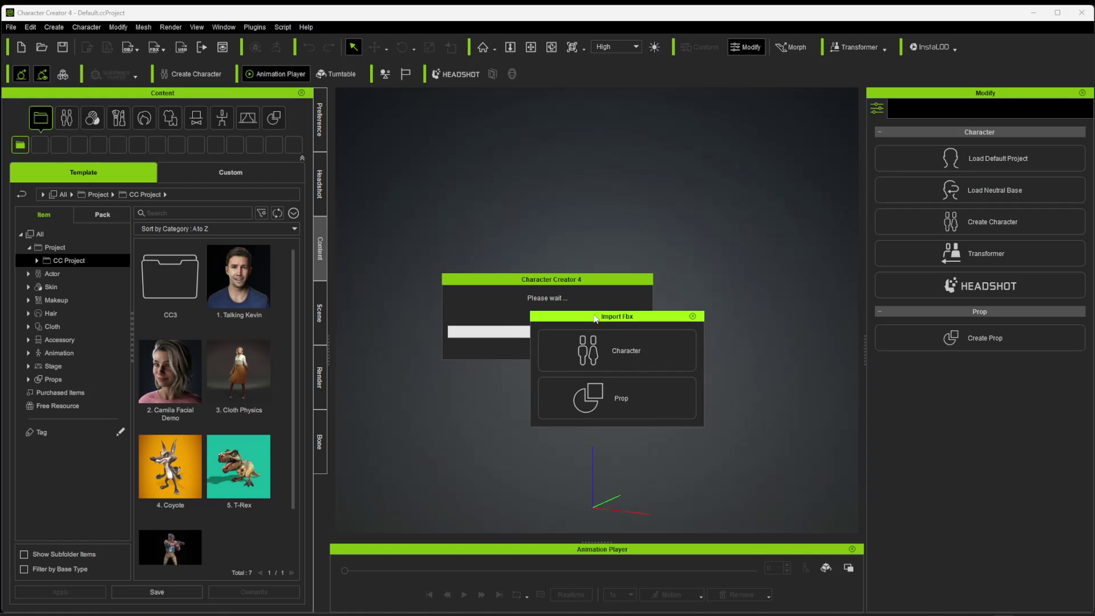
click(634, 342)
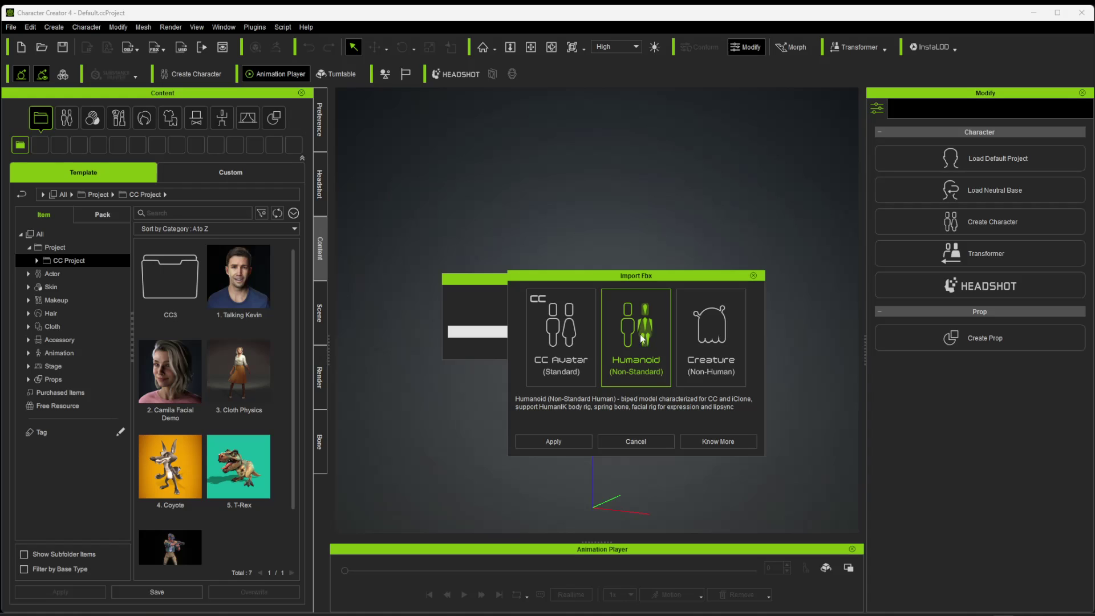
click(554, 443)
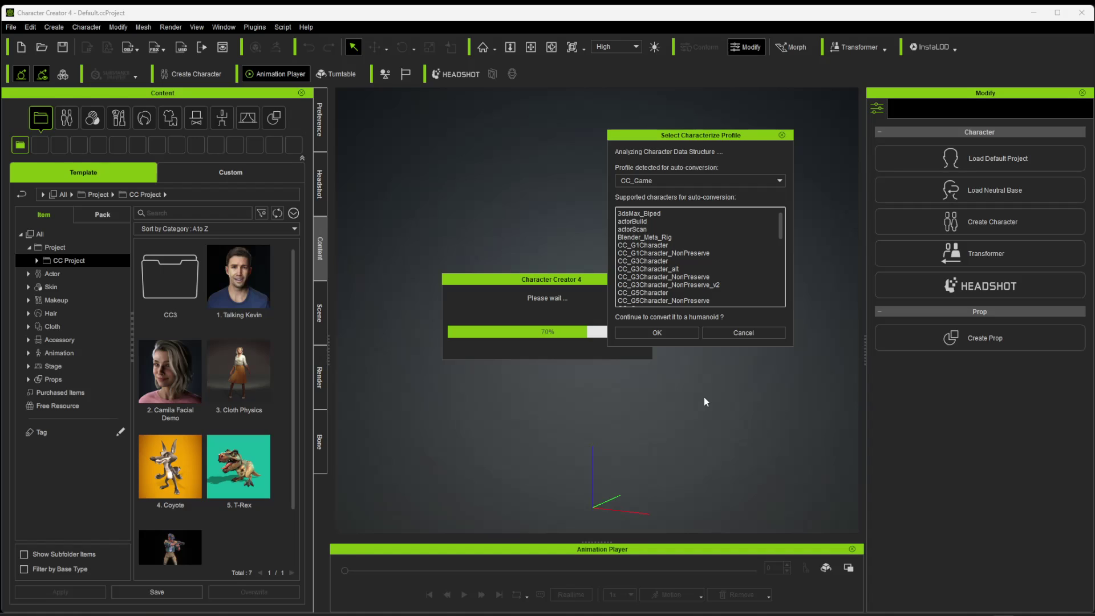
Characterize the mannequin with the Unreal_BaseCharacter profile and inspect the result.
click(646, 181)
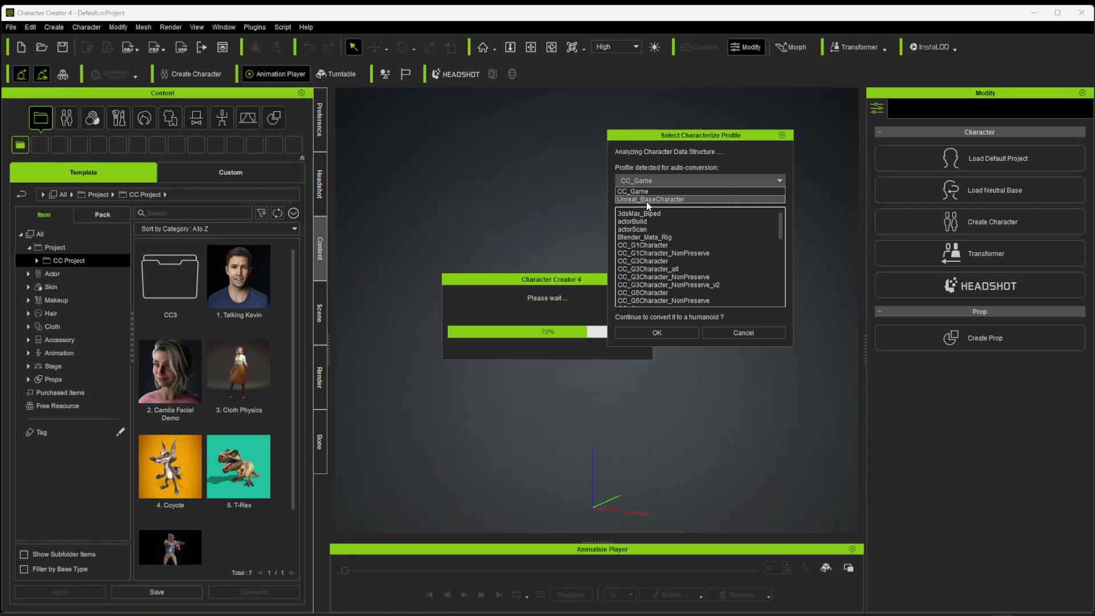
click(645, 200)
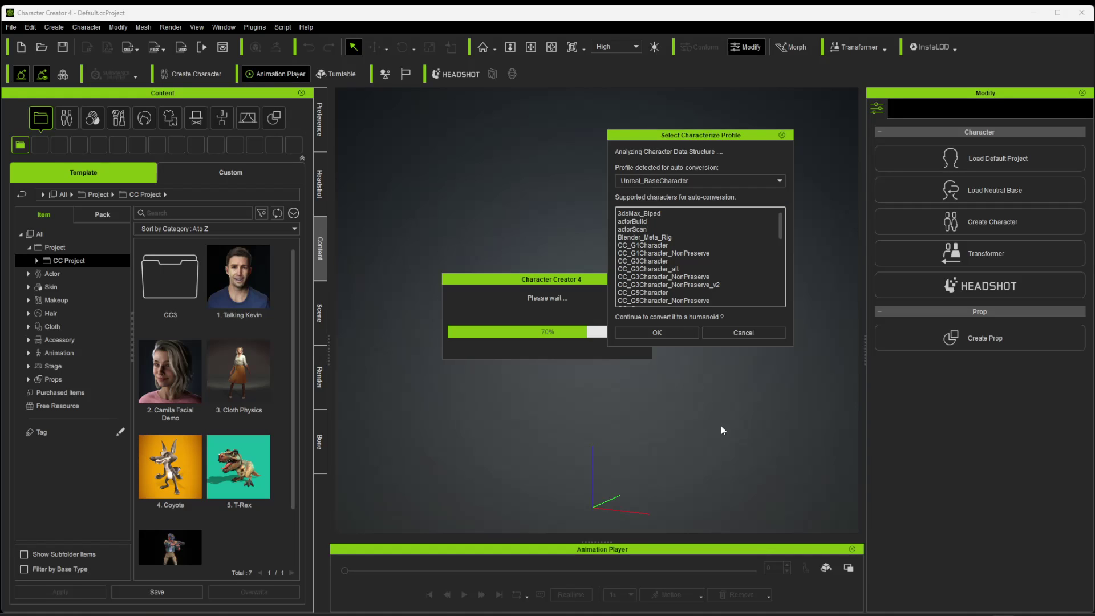
click(657, 333)
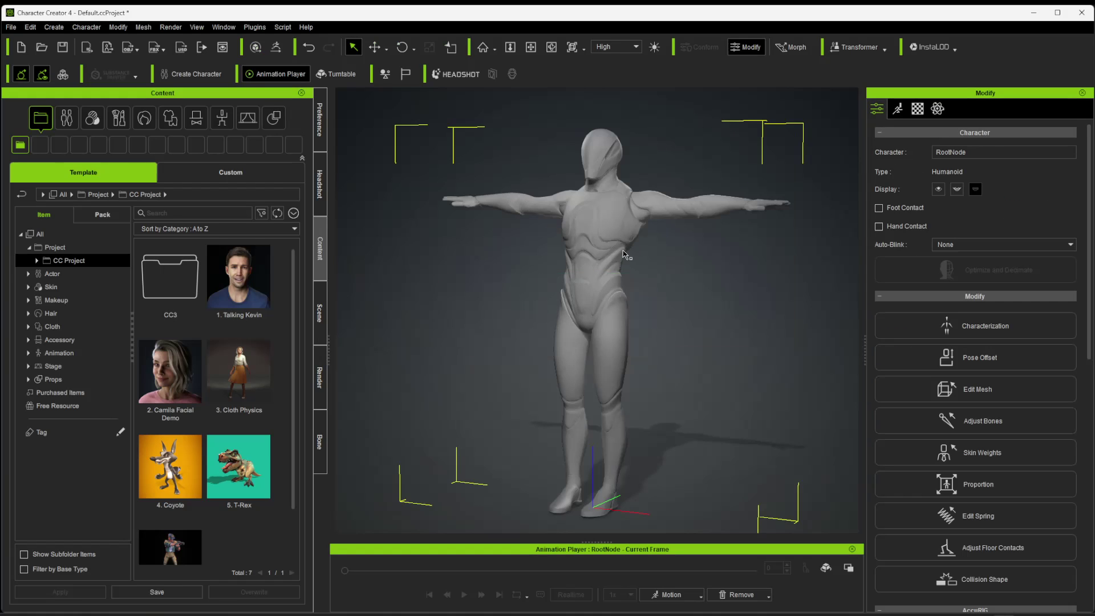
right_drag(616, 265, 652, 298)
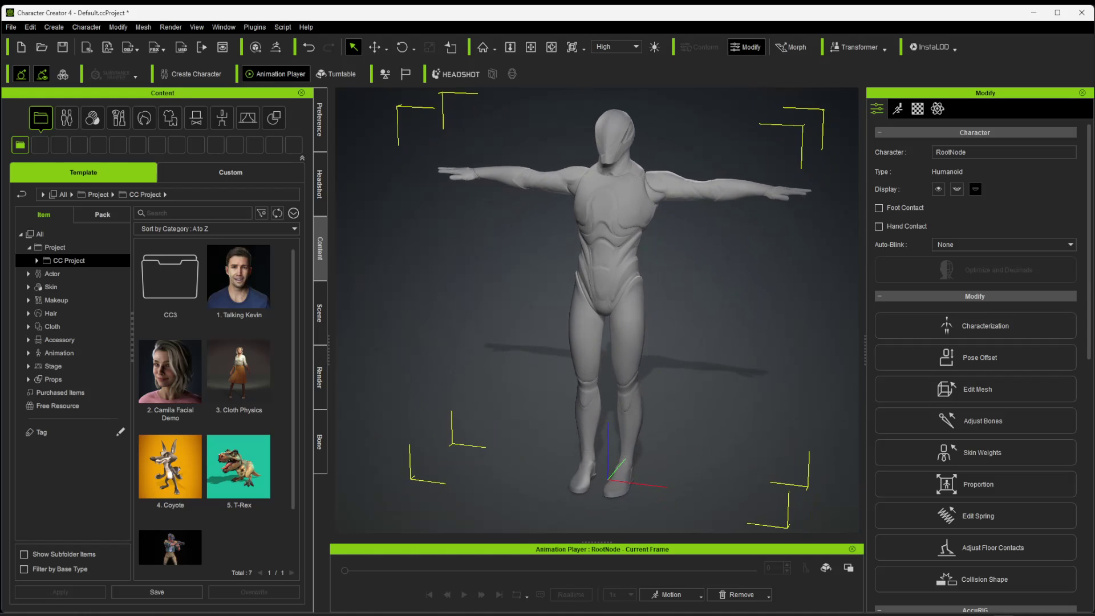
Drag Jump_Land_RM_UE4.fbx from the exports folder onto the character.
key(alt+Tab)
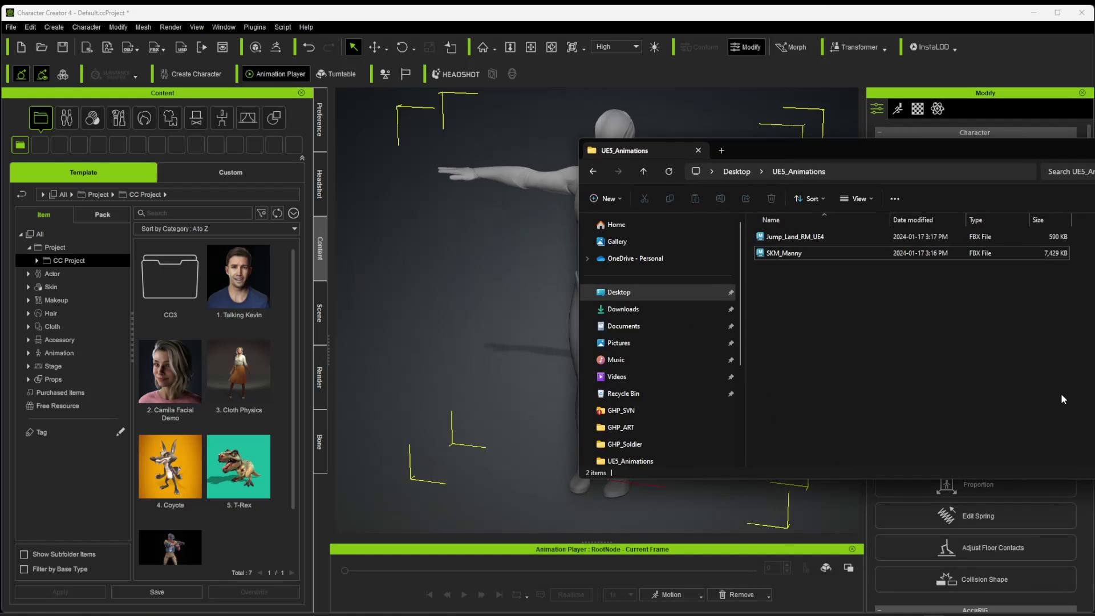
drag(763, 152, 908, 171)
click(938, 255)
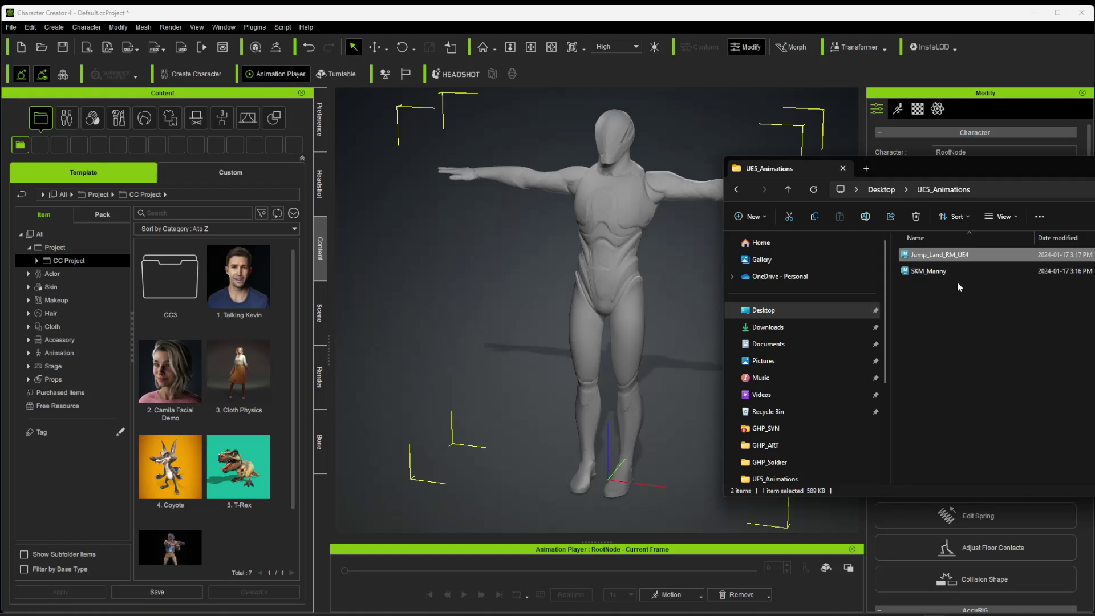
drag(953, 253, 613, 256)
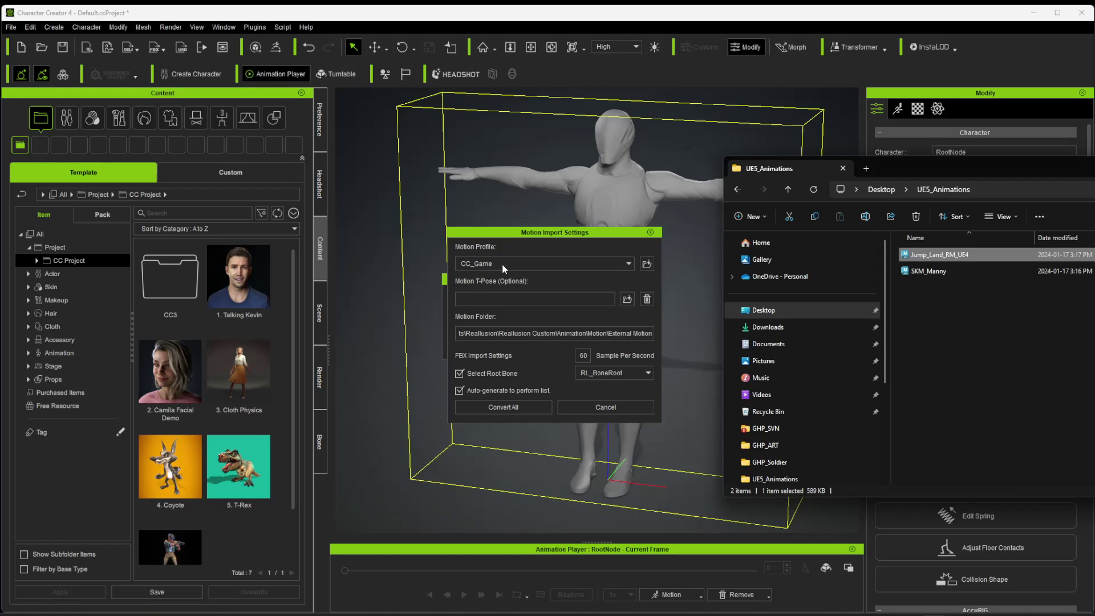
Convert the motion with the Unreal_BaseCharacter profile and scrub through the landing poses.
click(498, 263)
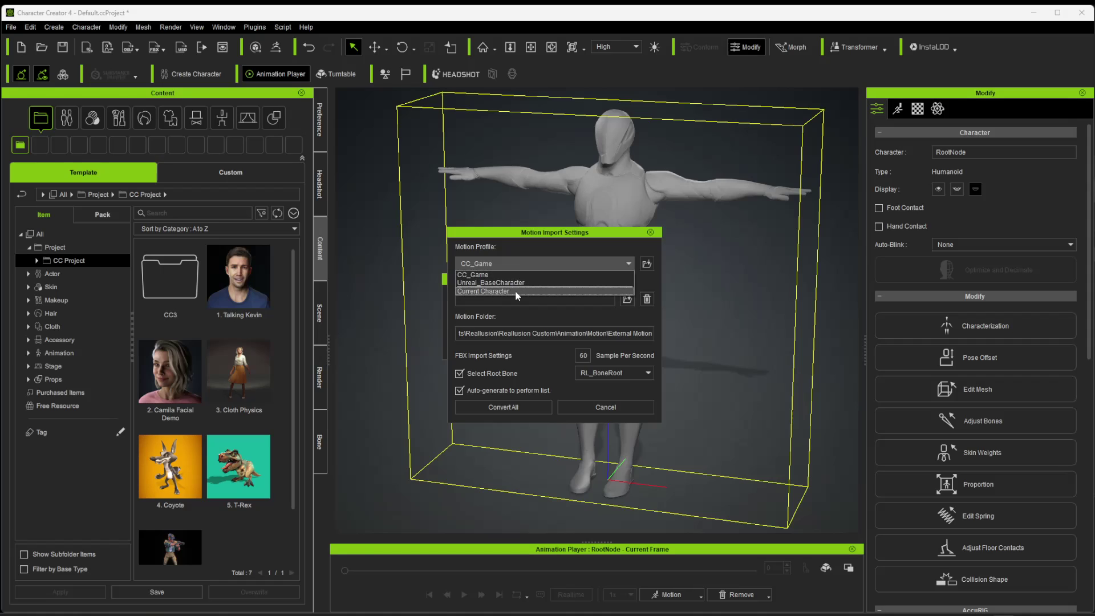
click(513, 282)
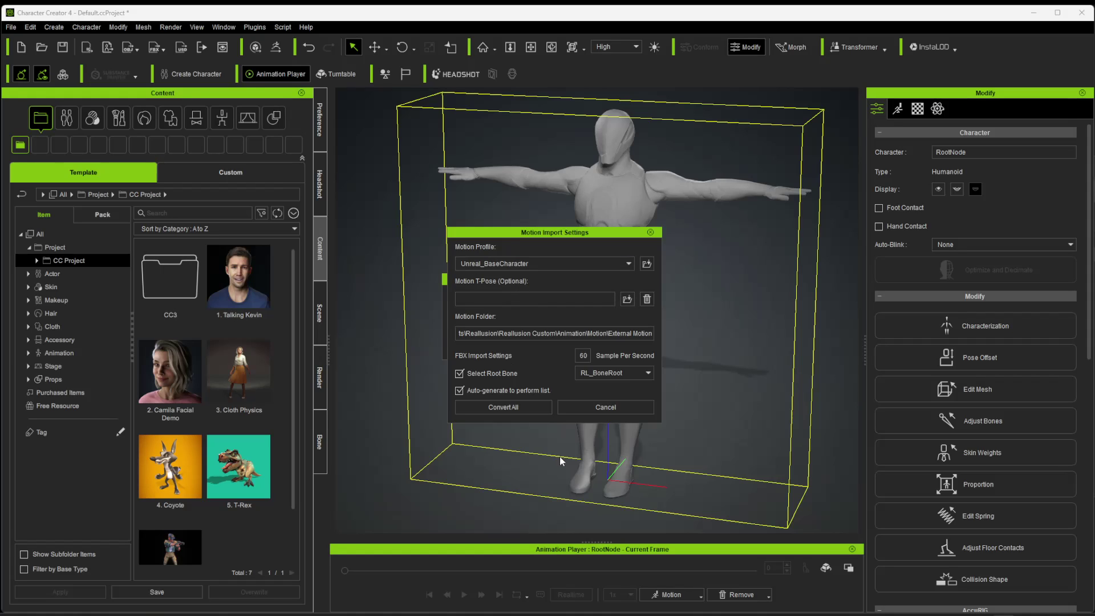
click(519, 406)
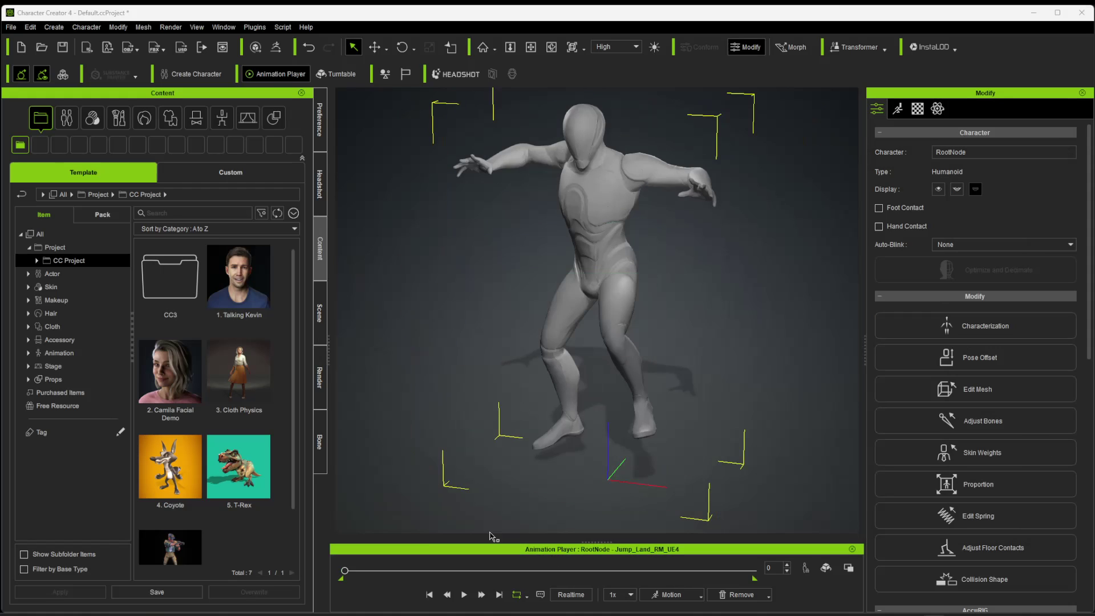
click(351, 571)
mouse_move(351, 571)
mouse_down()
mouse_move(555, 580)
mouse_move(741, 571)
mouse_move(528, 584)
mouse_move(307, 569)
mouse_move(714, 569)
mouse_move(324, 570)
mouse_move(398, 577)
mouse_move(365, 575)
mouse_up()
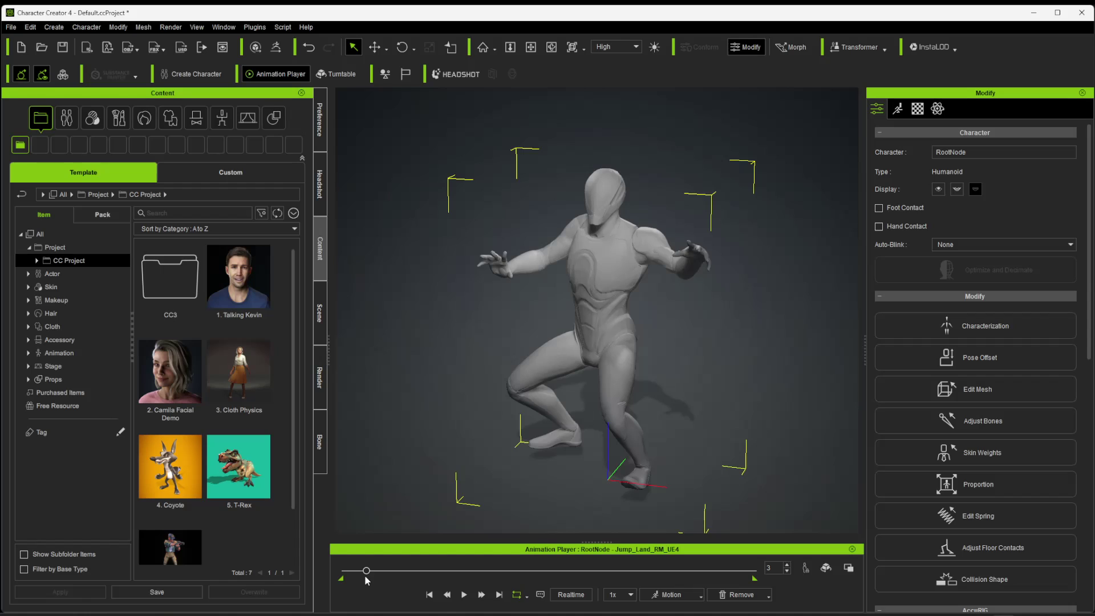
Set up the Clothed Character FBX export: Unreal preset, Mesh and Motion, Current Animation.
click(11, 27)
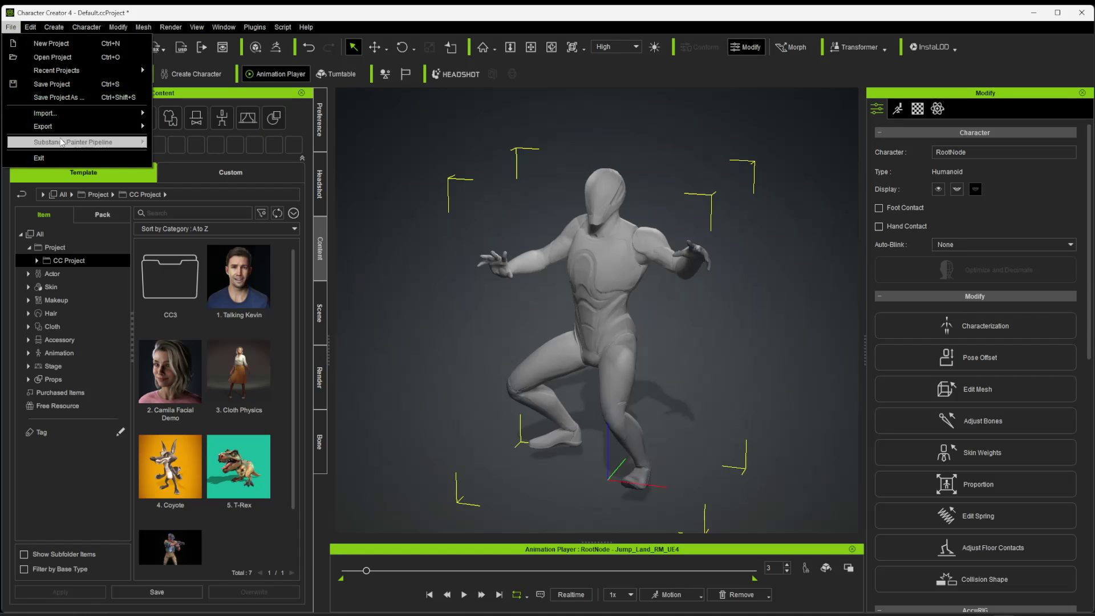
mouse_move(64, 127)
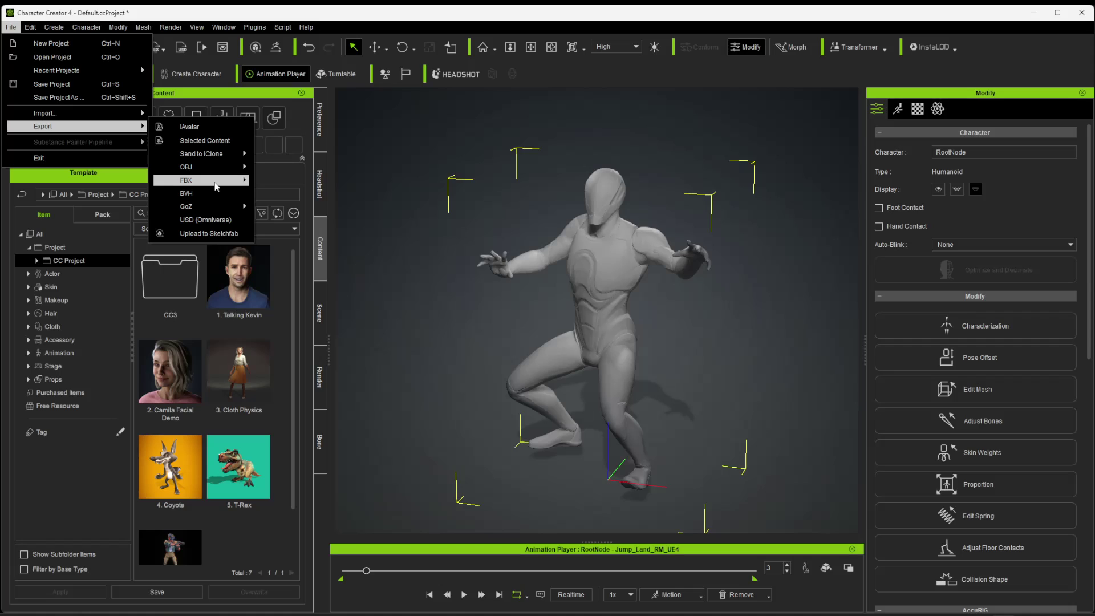
mouse_move(217, 187)
click(311, 193)
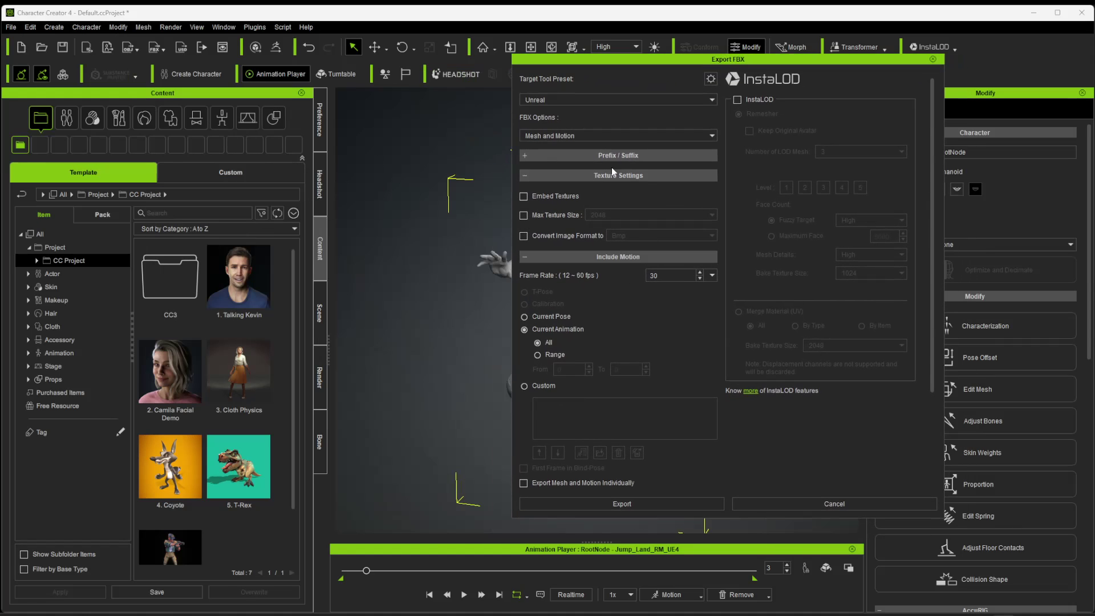
click(552, 100)
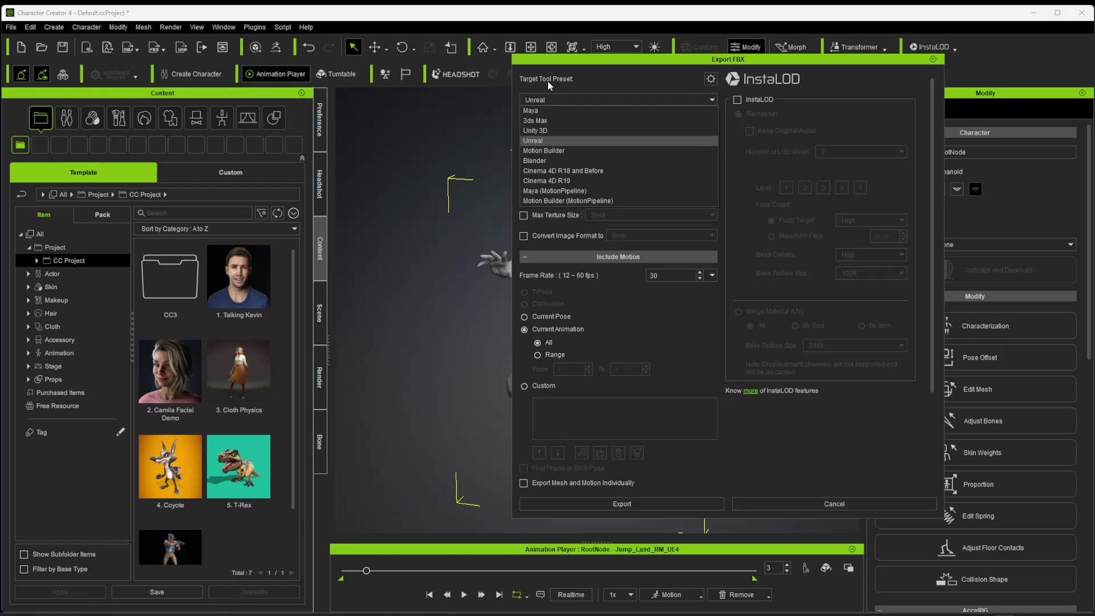
click(579, 98)
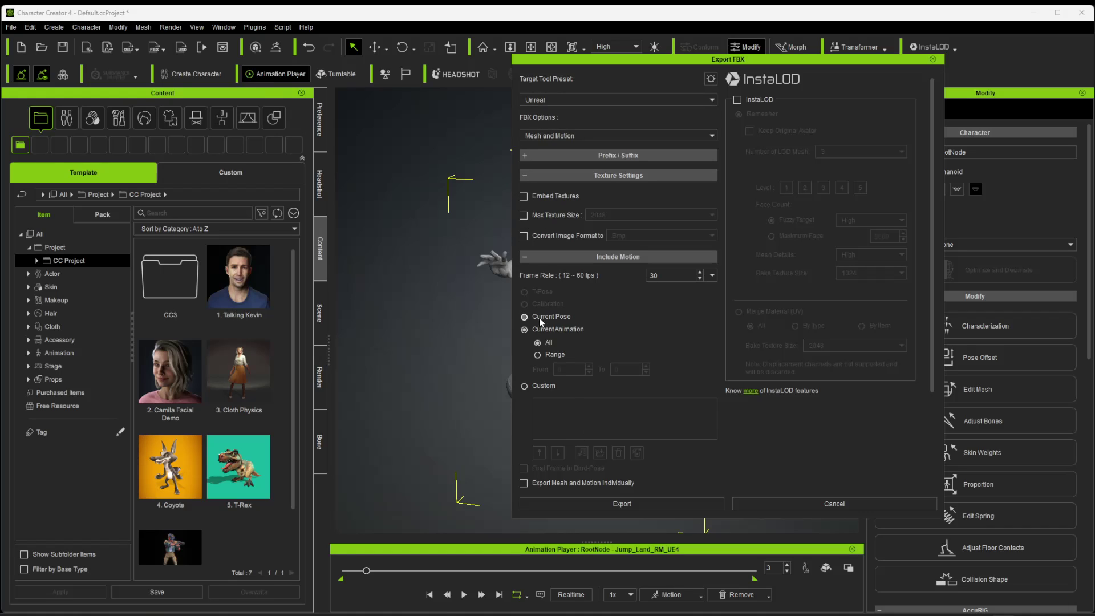
click(525, 317)
click(525, 330)
click(538, 137)
click(802, 73)
Export past the warning and save the FBX as Jump_Land_RM_UE5 in UE5_Animations.
click(617, 504)
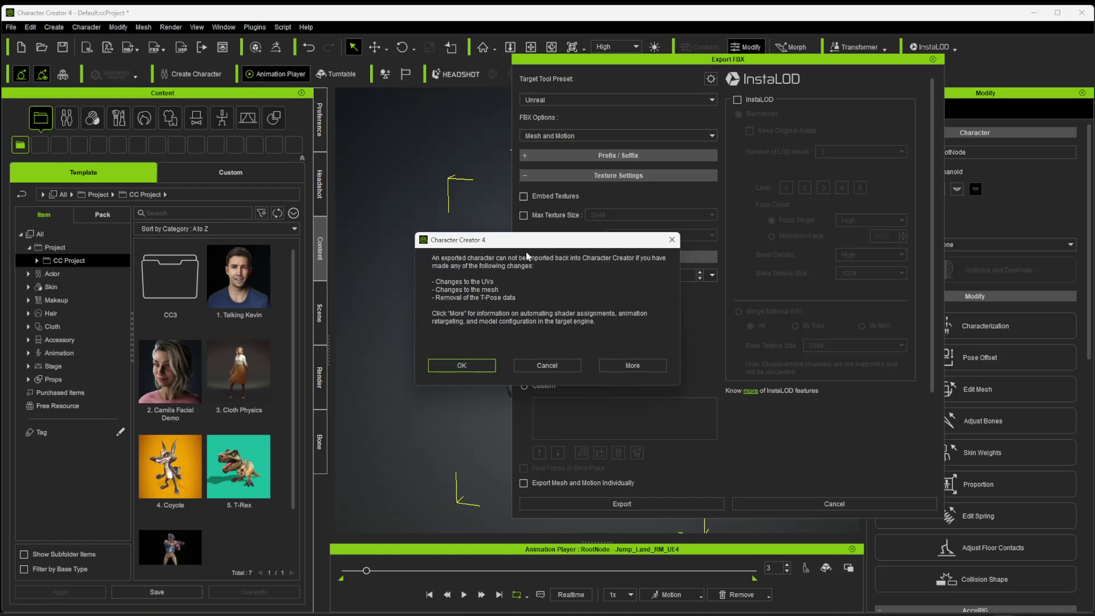
drag(520, 239, 567, 146)
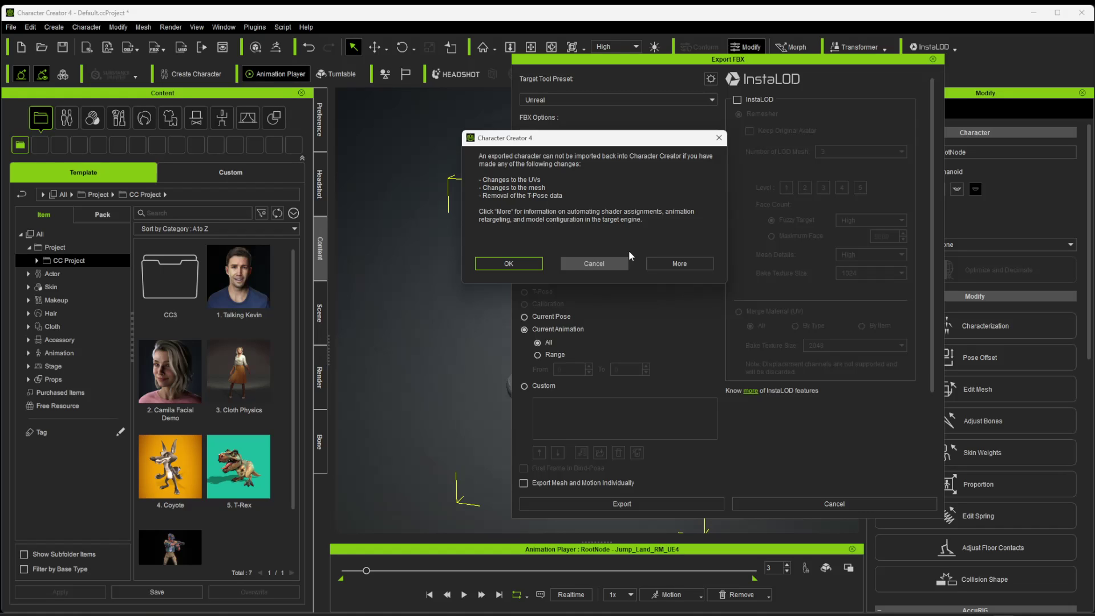
click(511, 264)
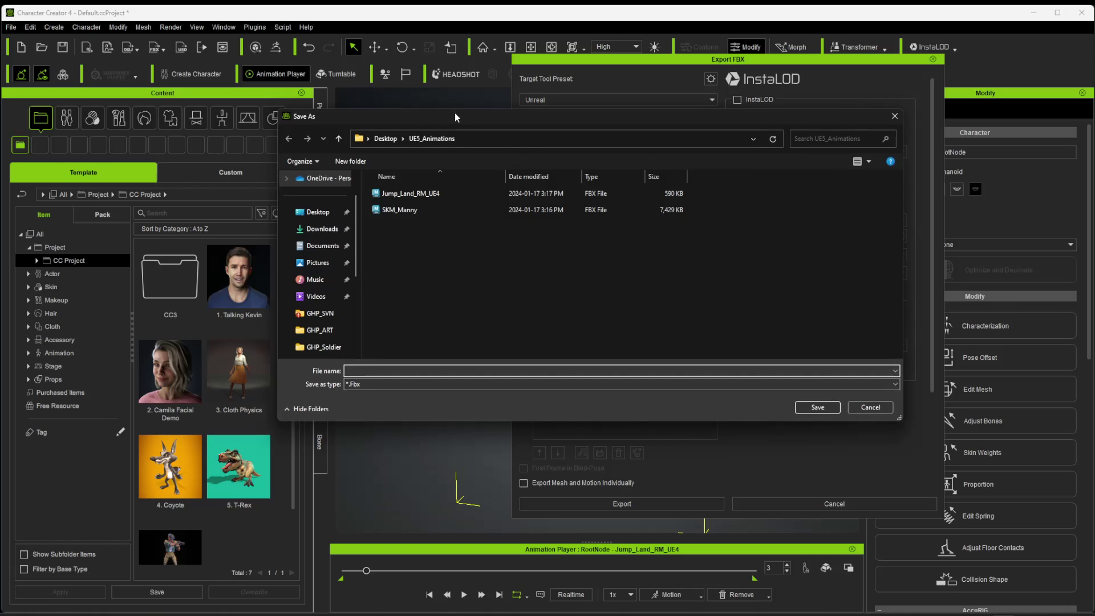
click(482, 187)
click(466, 369)
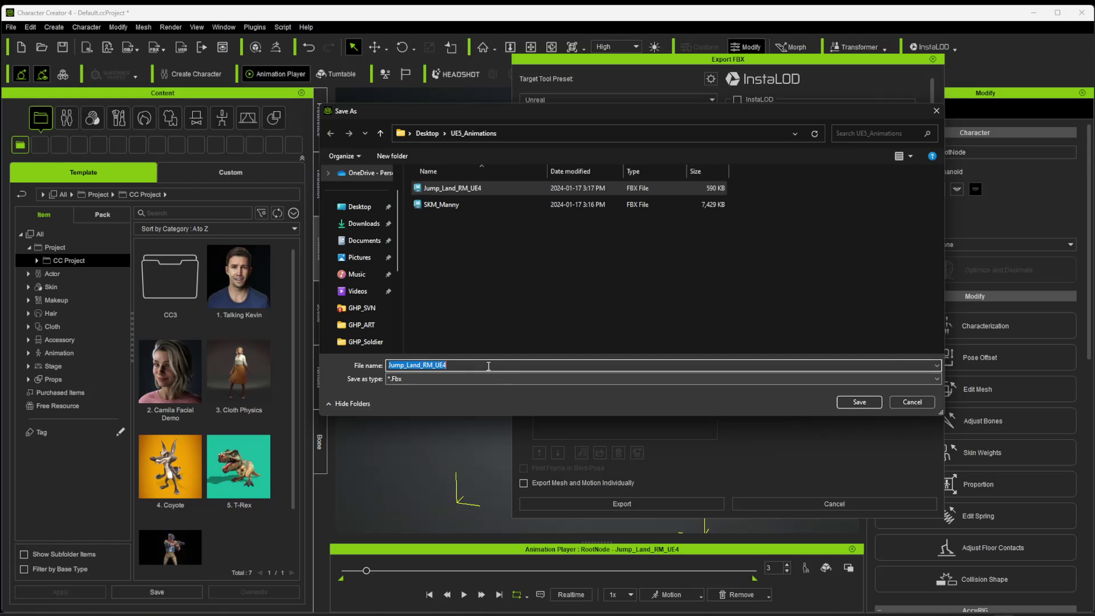
key(End)
key(BackSpace)
text(5)
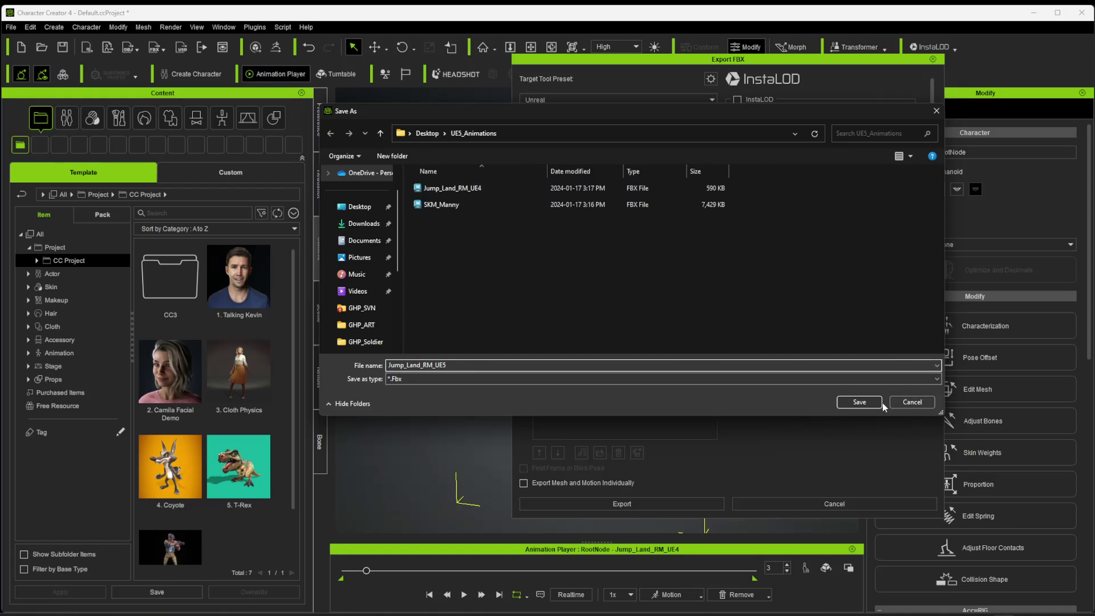
click(859, 402)
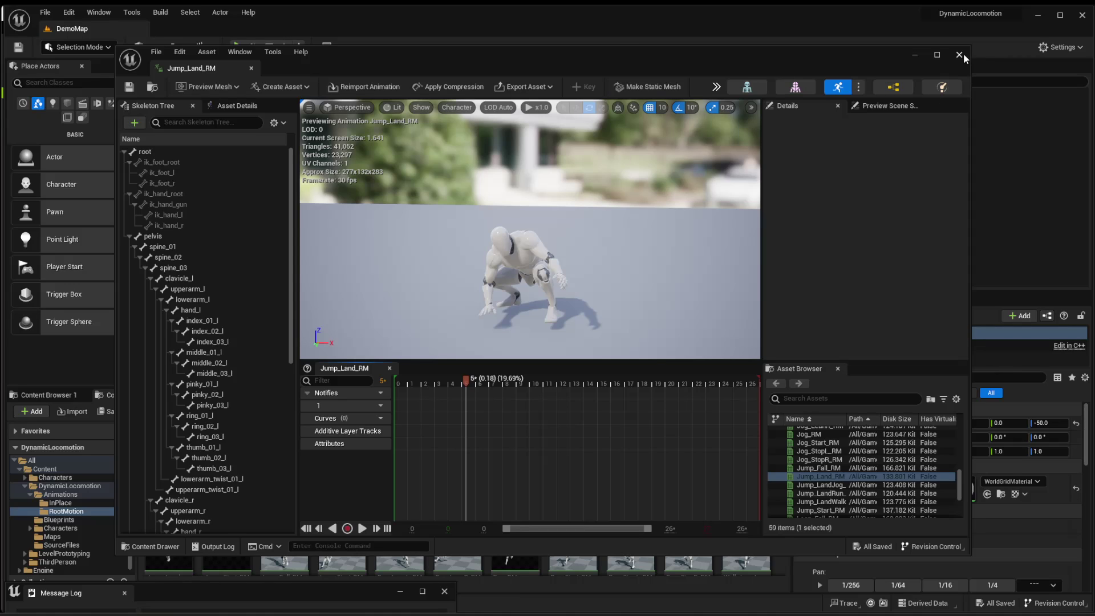
click(960, 55)
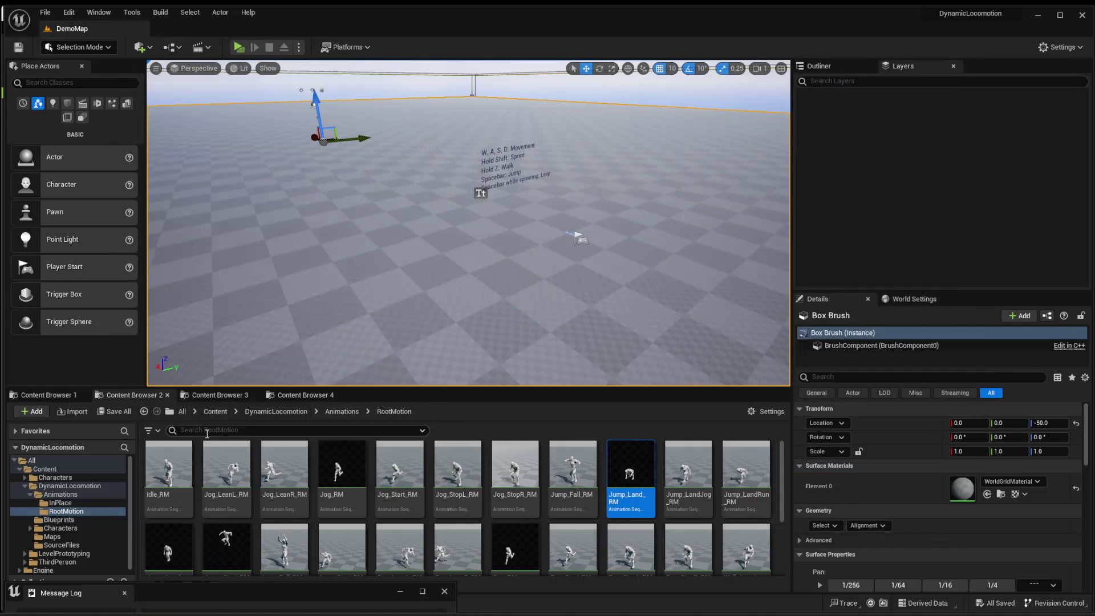
In Characters/Mannequins/Animations, create a folder named Converted and open it.
click(57, 395)
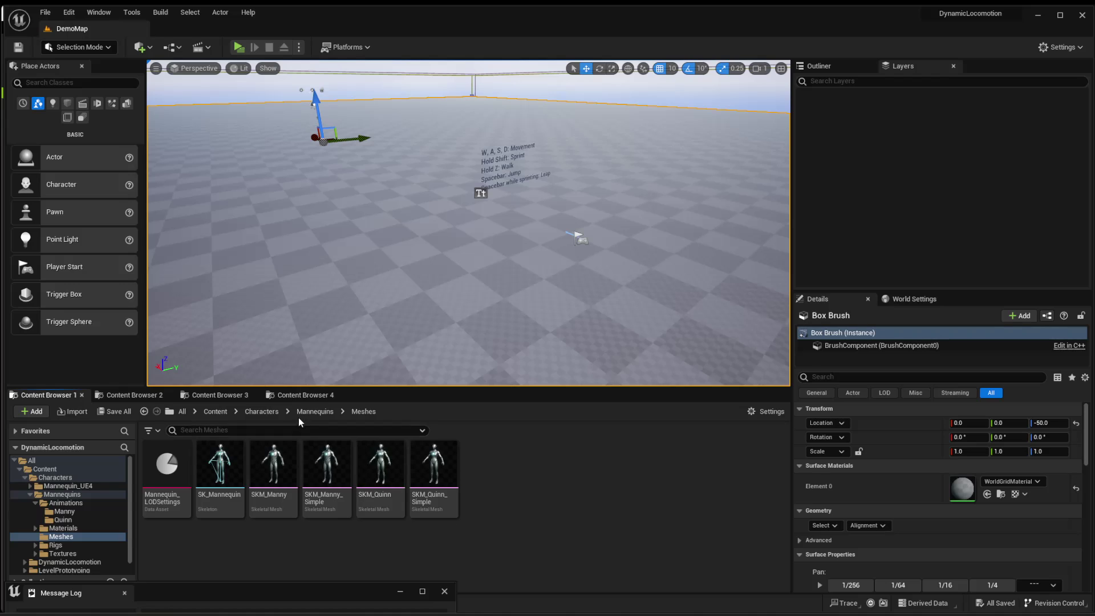
click(262, 411)
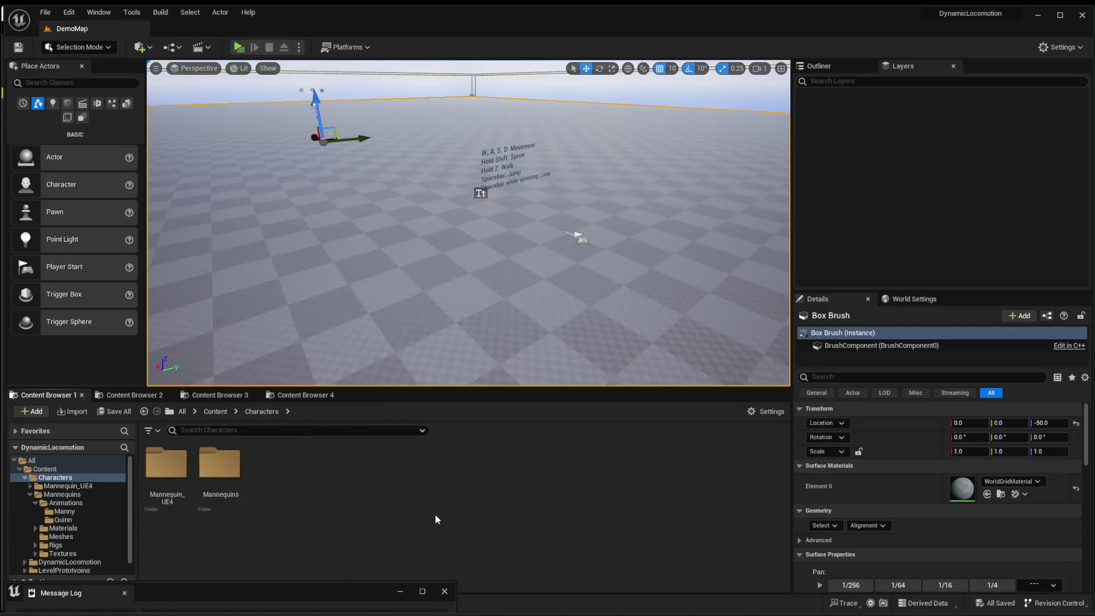
double_click(199, 469)
double_click(166, 464)
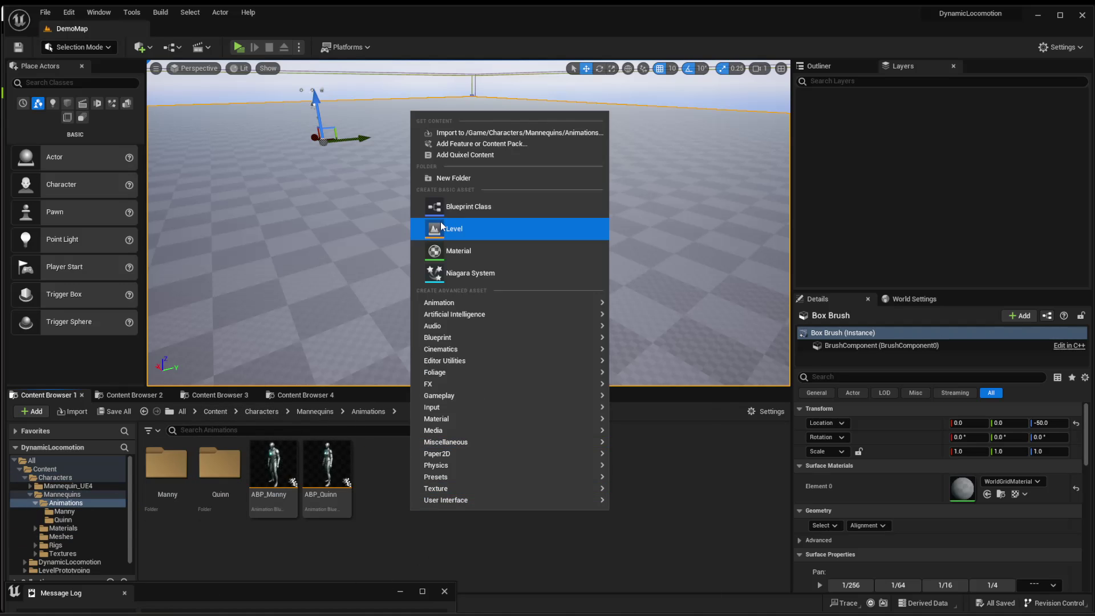
click(467, 178)
text(Conve)
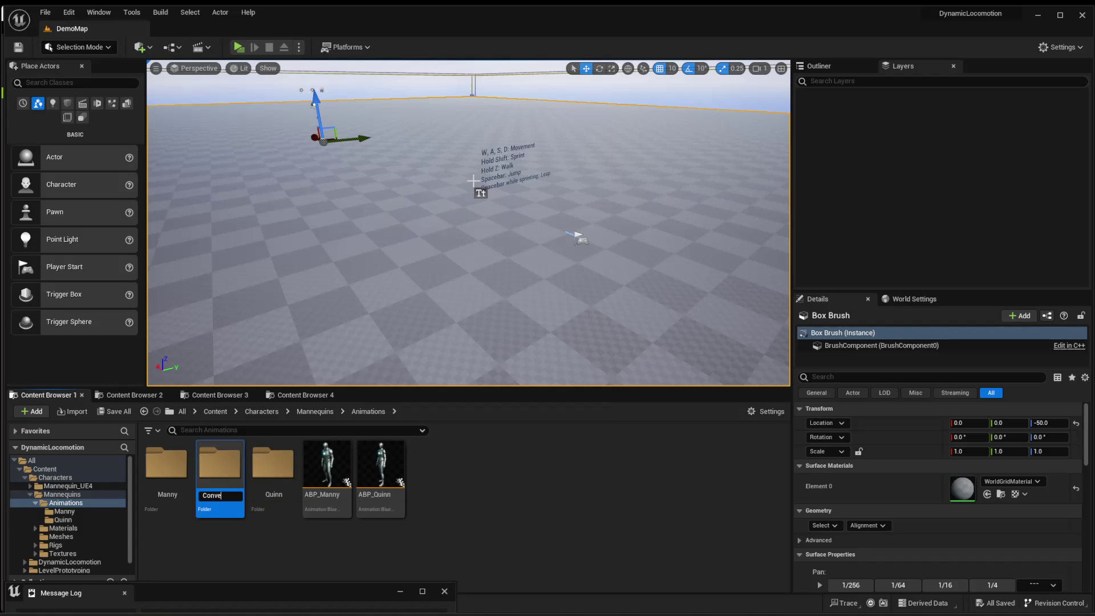
text(rted)
key(Return)
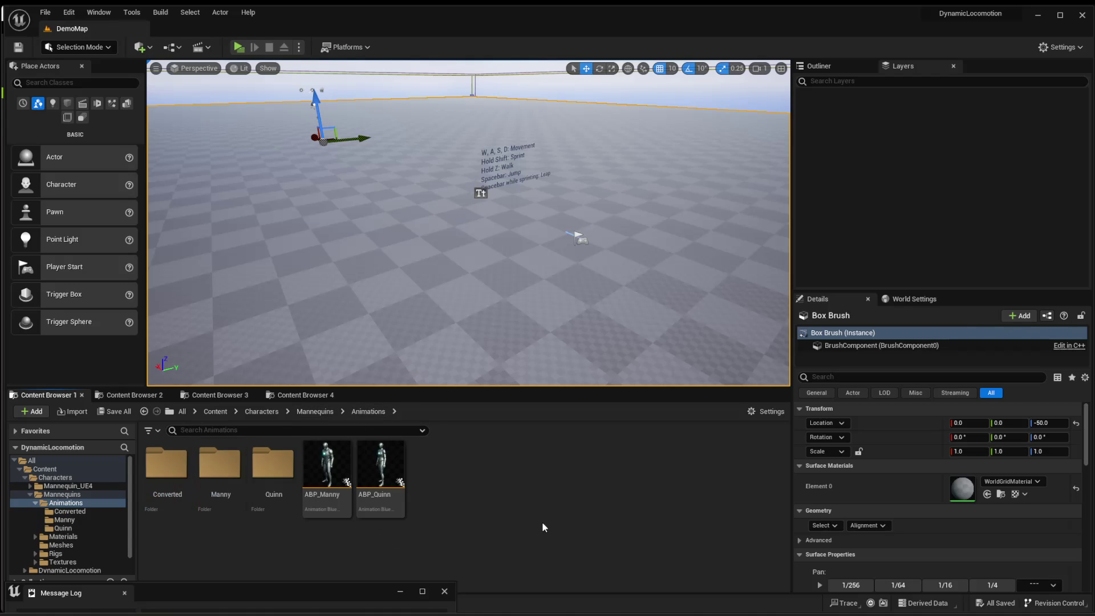
key(Return)
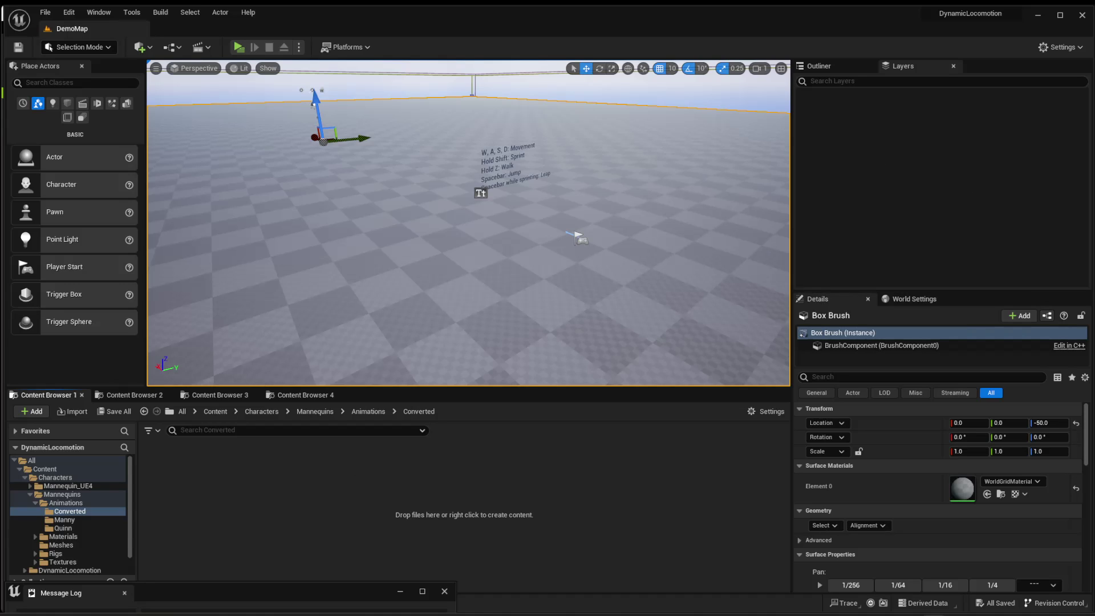
key(alt+Tab)
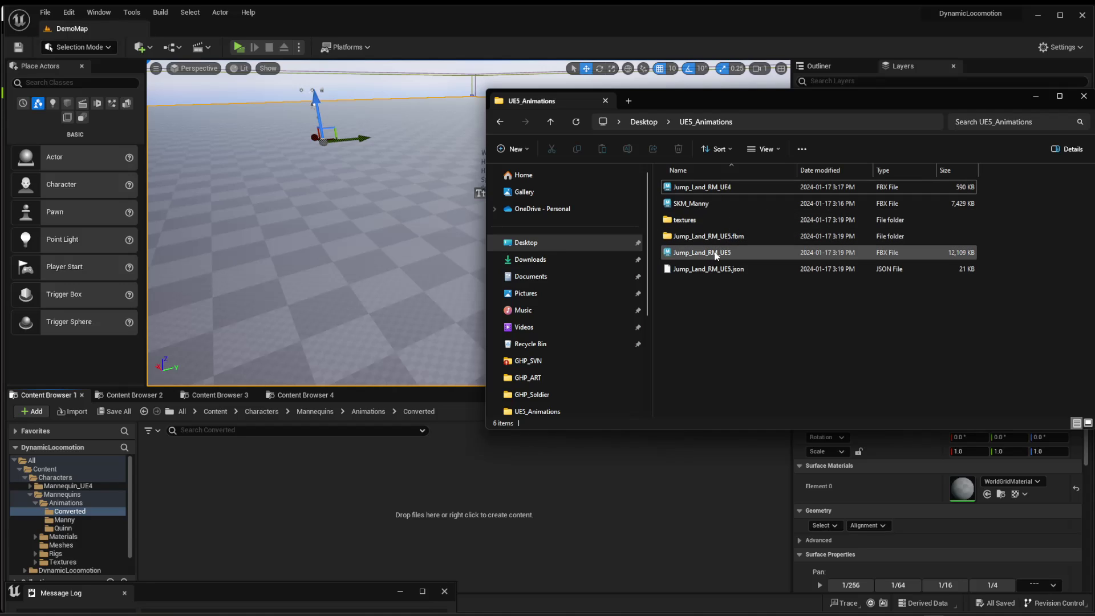
Drag Jump_Land_RM_UE5.fbx into the Converted folder and choose Import All in FBX Import Options.
drag(716, 255, 309, 488)
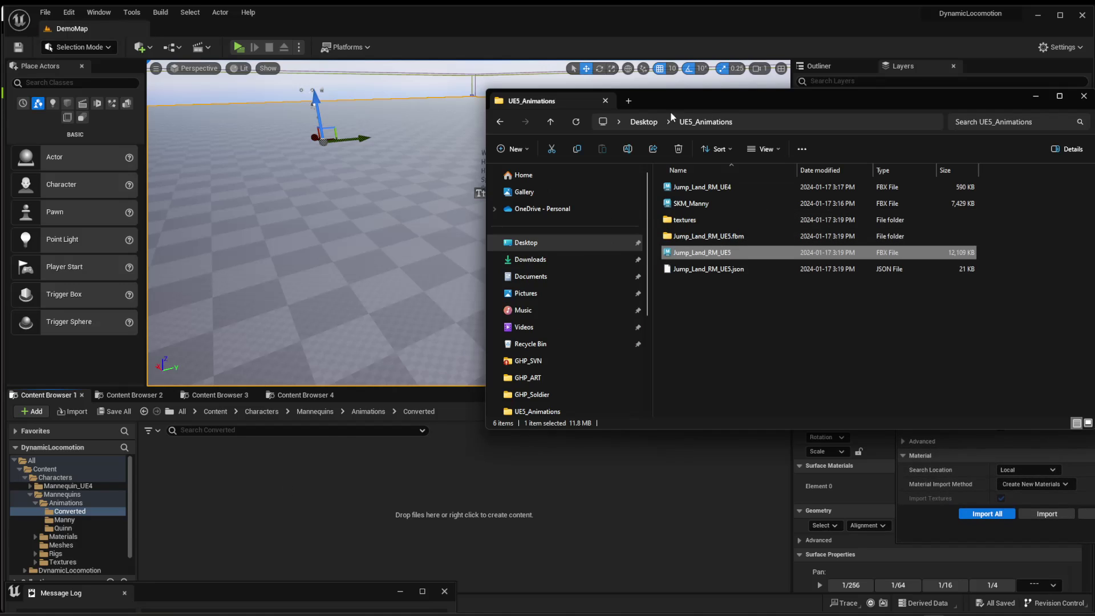
drag(706, 106, 900, 164)
click(1018, 120)
drag(1017, 119, 661, 99)
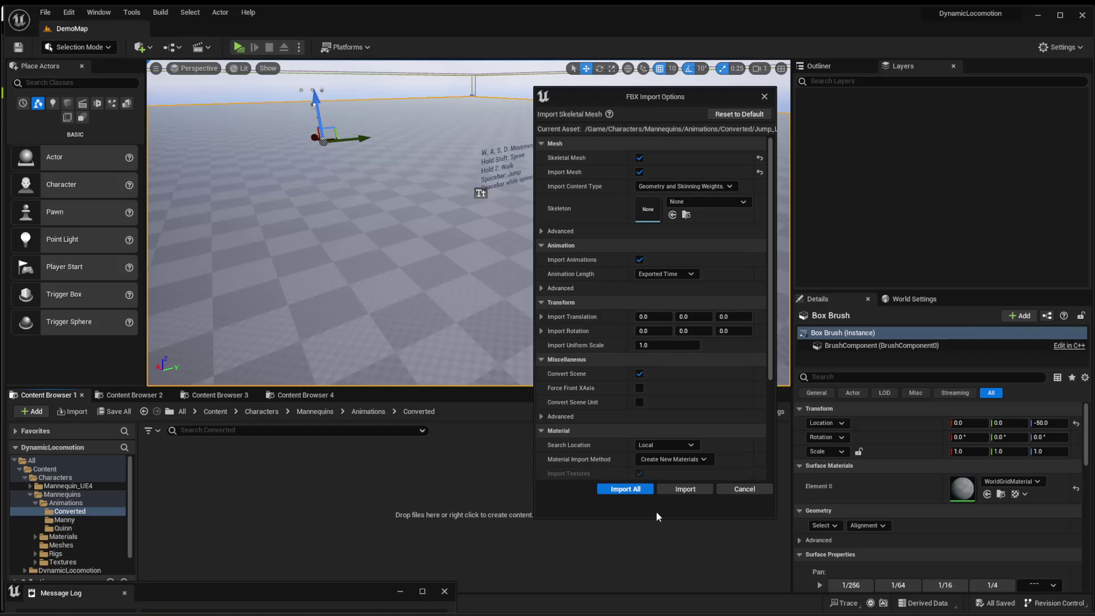
click(614, 491)
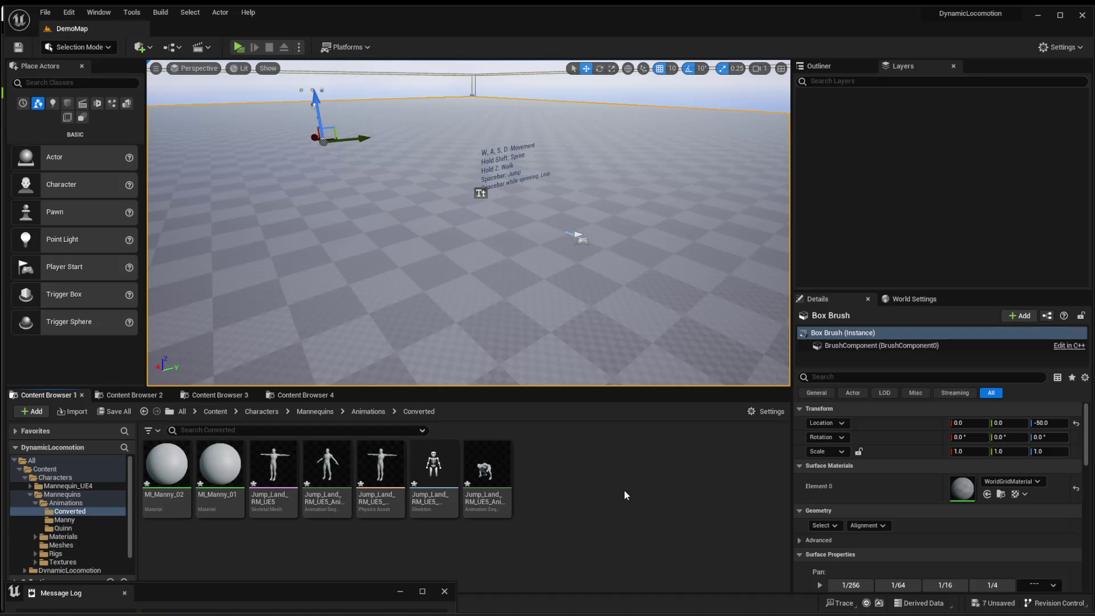
double_click(486, 470)
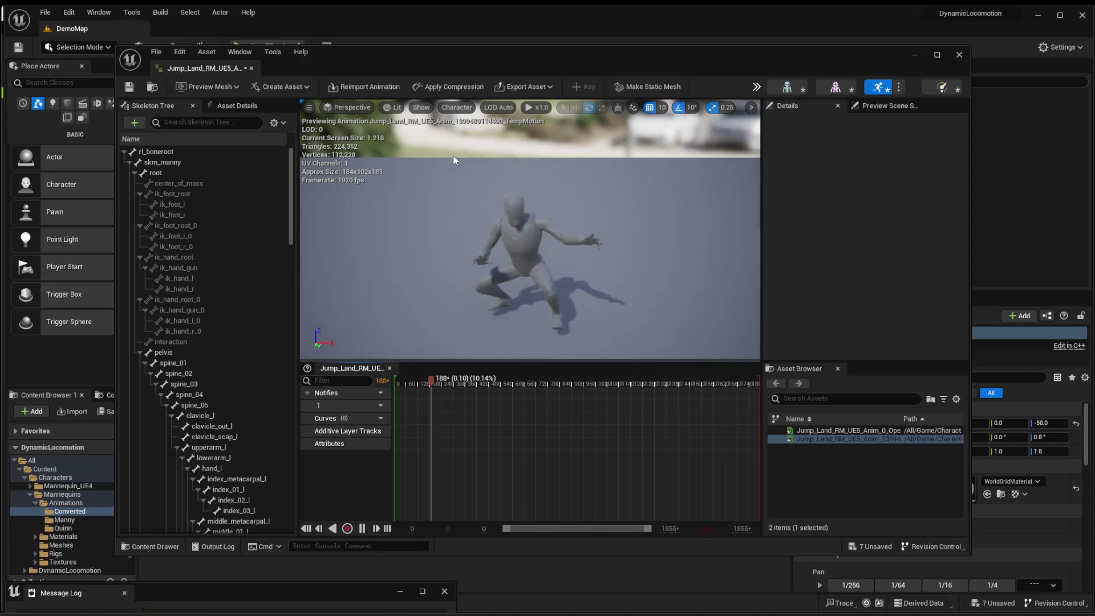
click(362, 528)
drag(474, 396, 583, 409)
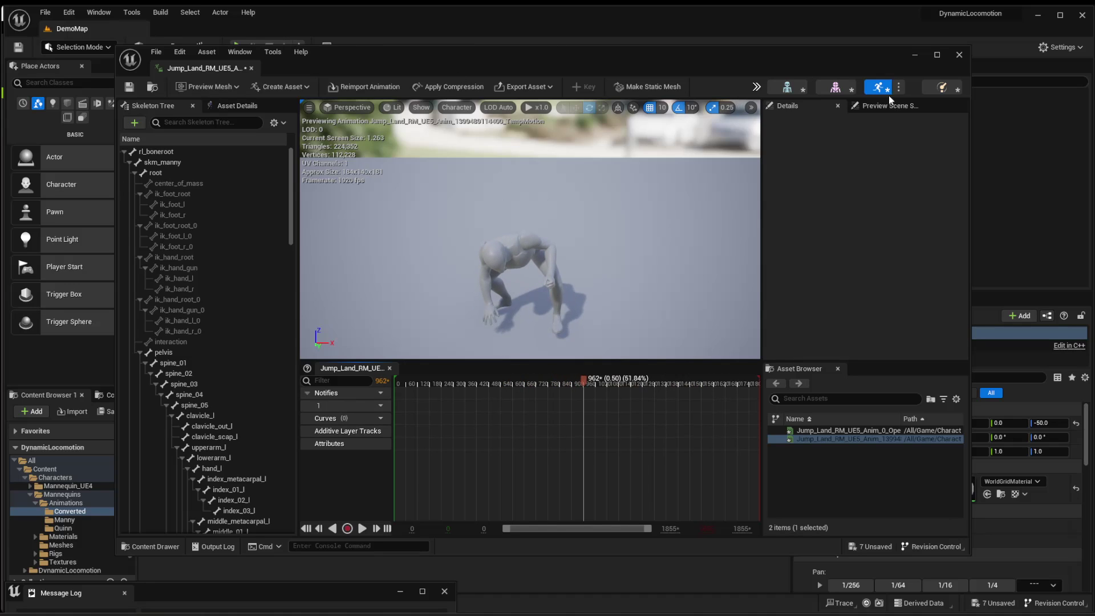
click(960, 55)
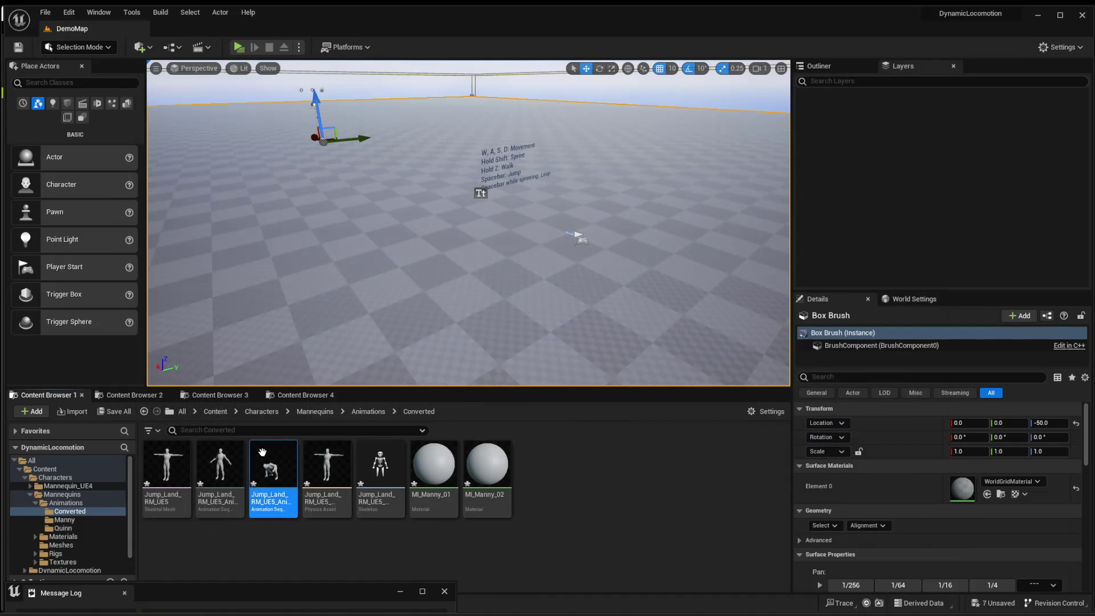
click(399, 536)
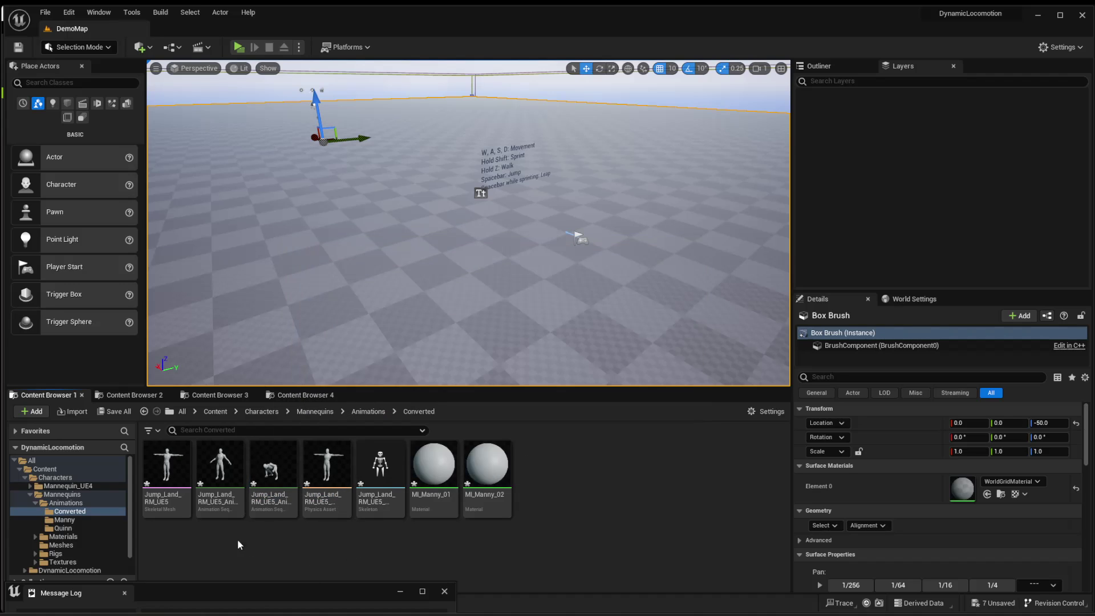
double_click(221, 510)
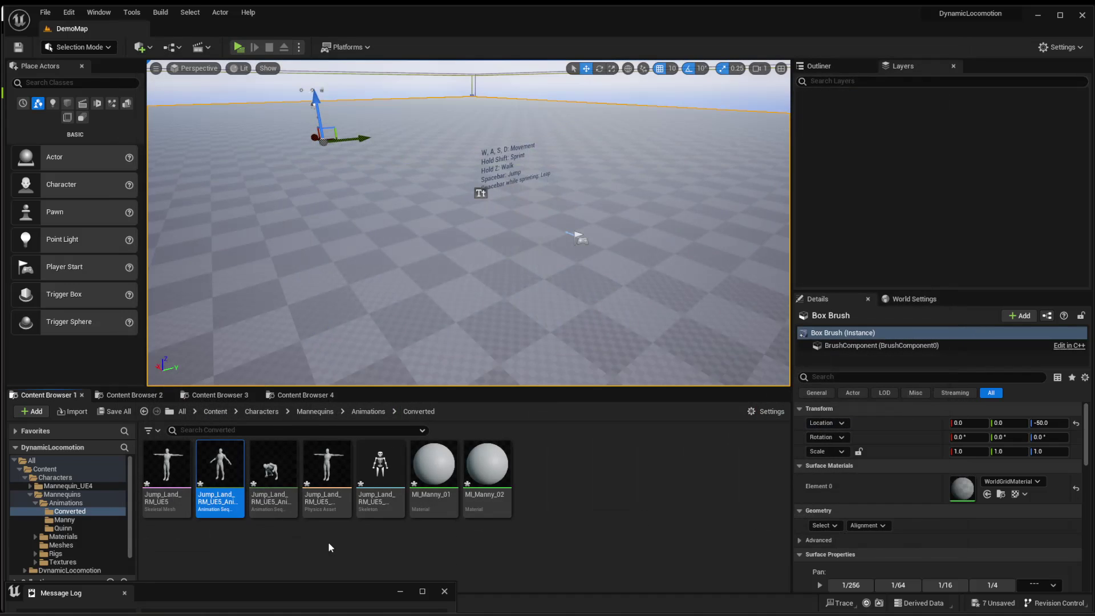
click(275, 472)
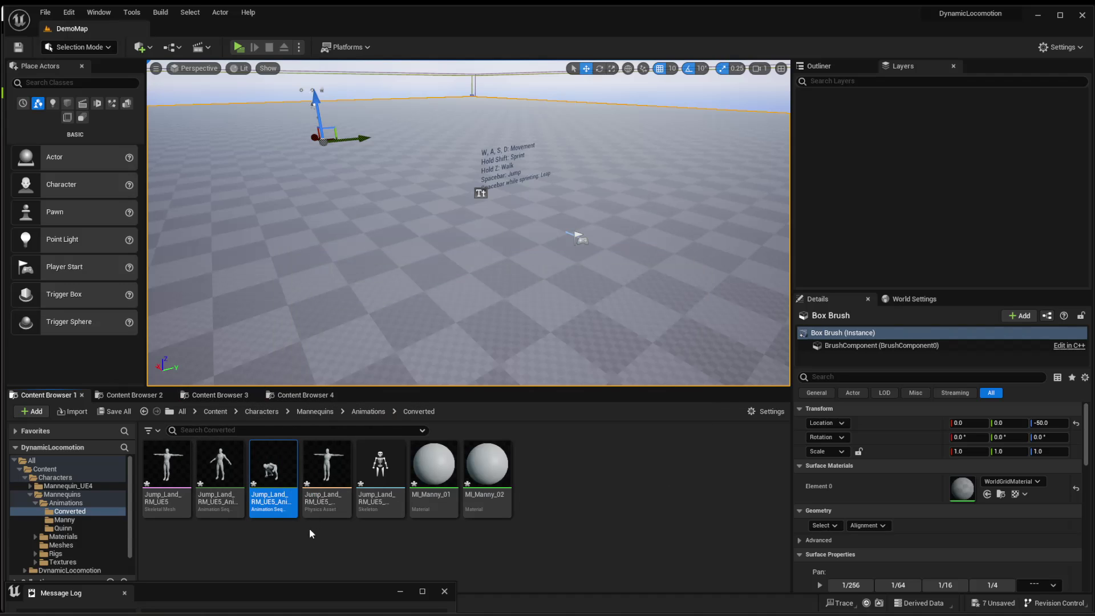
Replace the skeleton of the Jump_Land_RM_UE5 animation with SK_Mannequin.
right_click(264, 480)
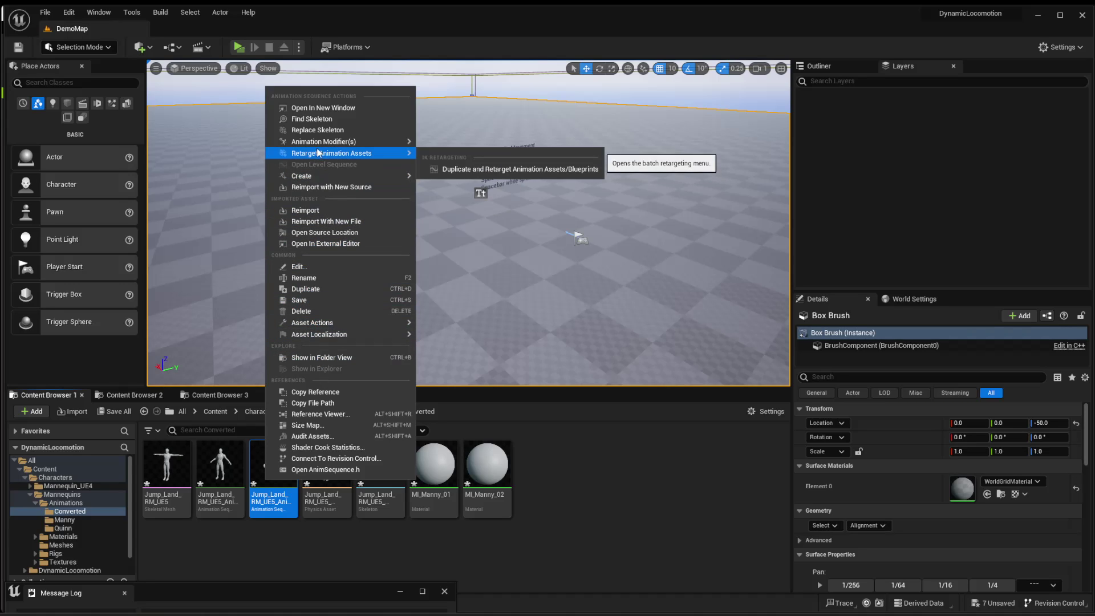
click(323, 130)
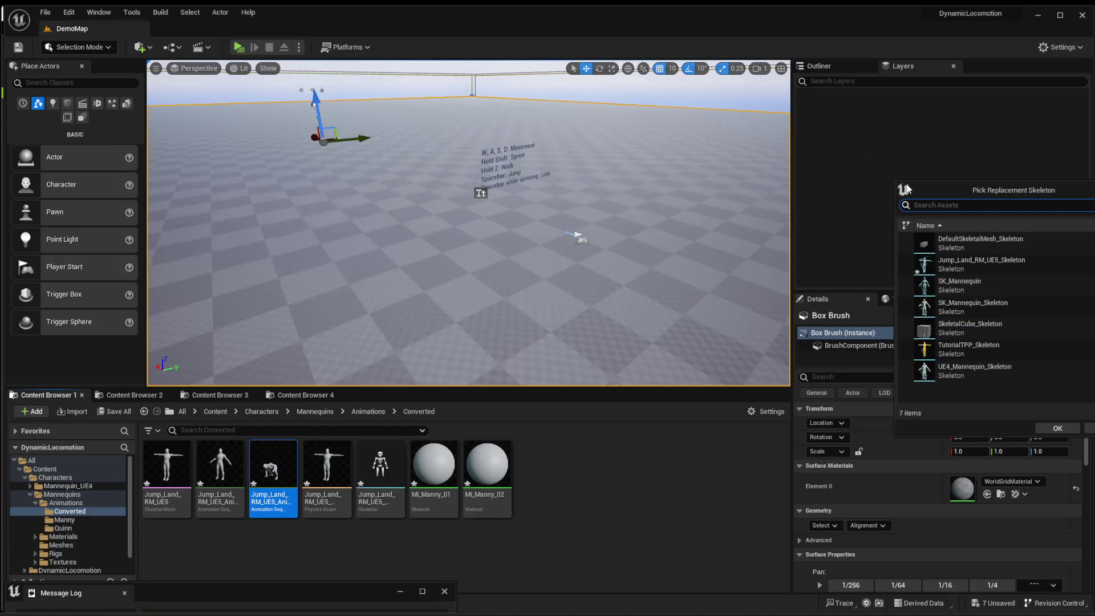
drag(944, 196, 535, 102)
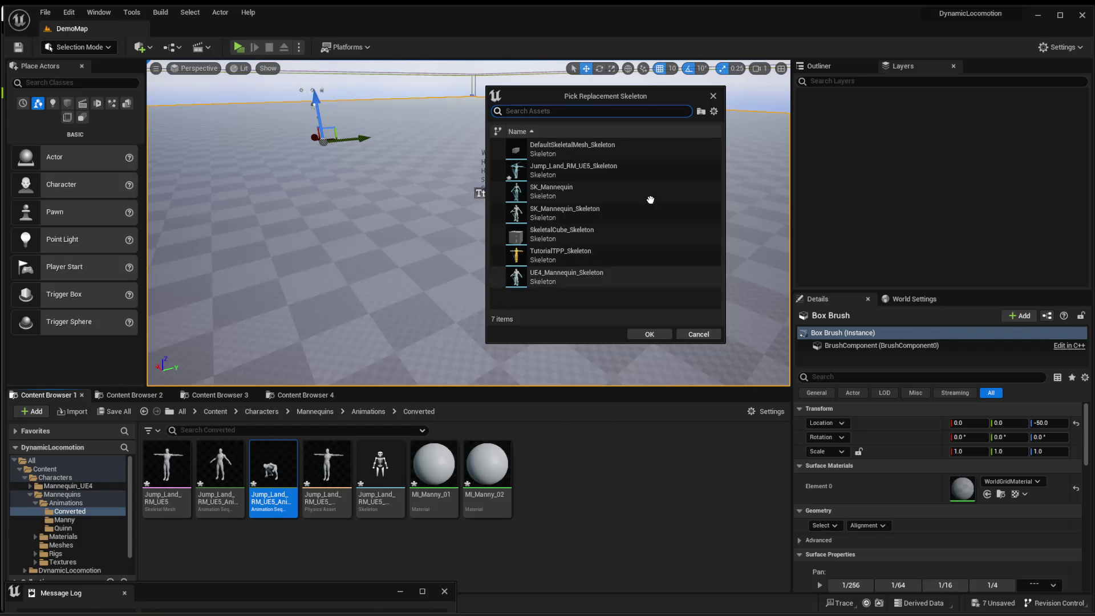
click(568, 196)
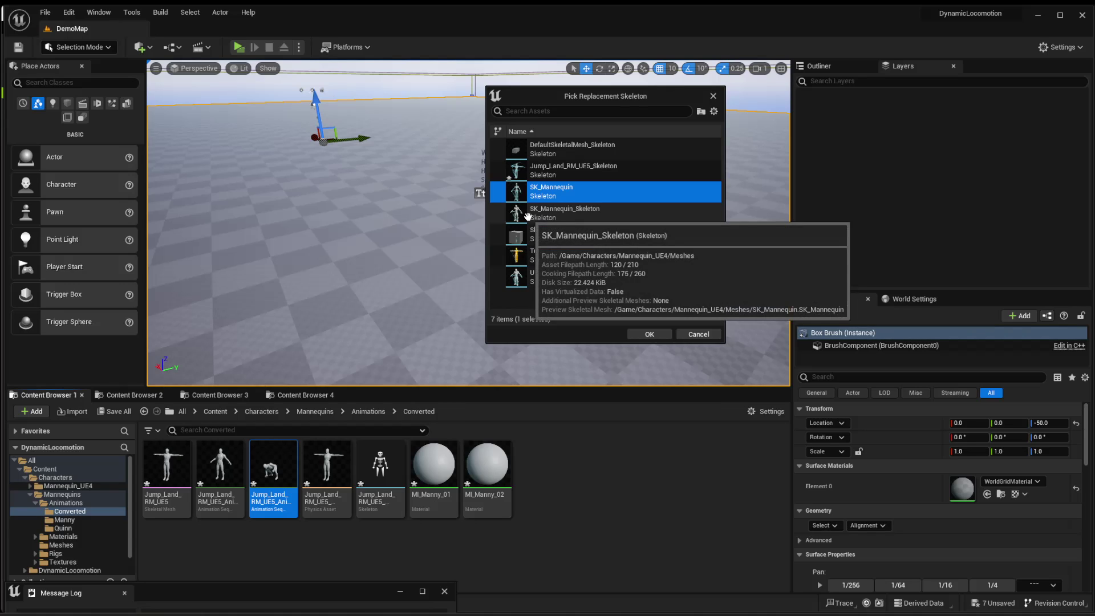
click(650, 335)
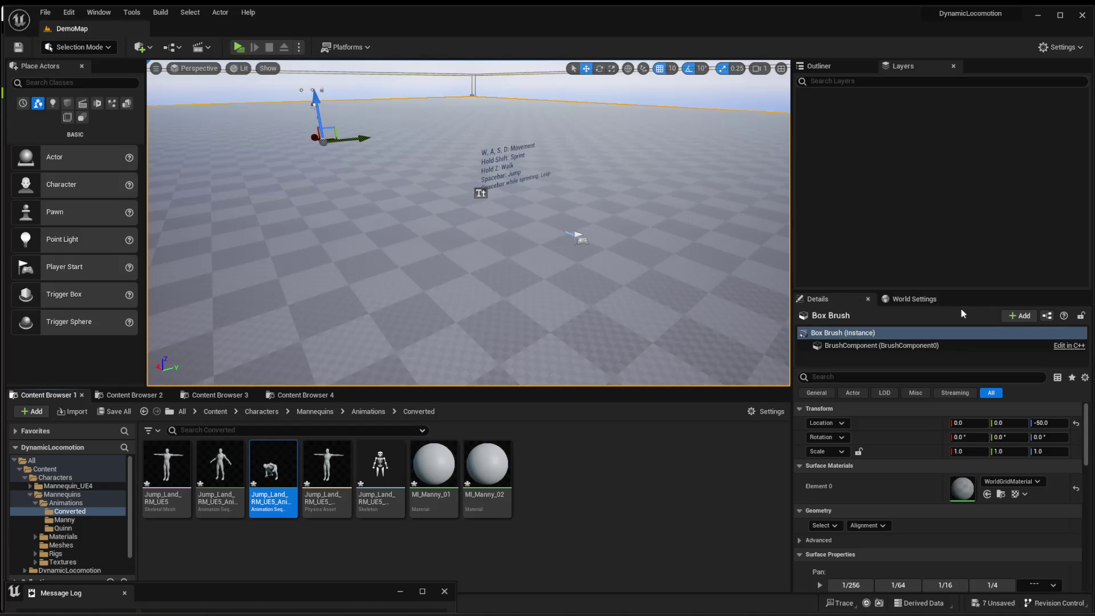
Open Jump_Land_RM_UE5, preview it on the Manny mesh, and scrub from landing crouch back to start.
double_click(273, 479)
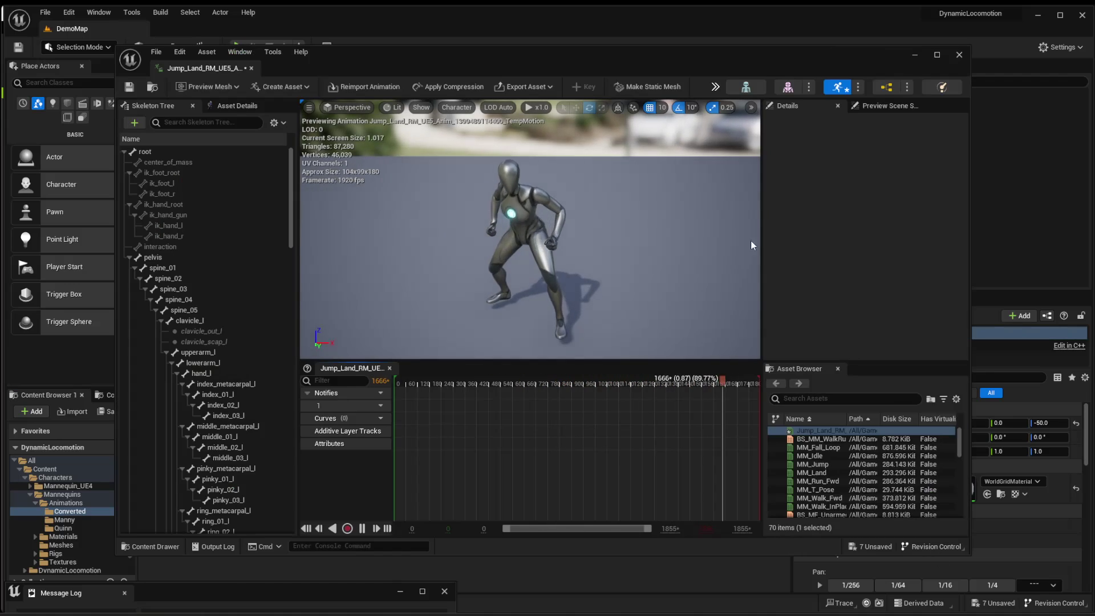
drag(501, 385, 441, 425)
click(212, 87)
click(268, 153)
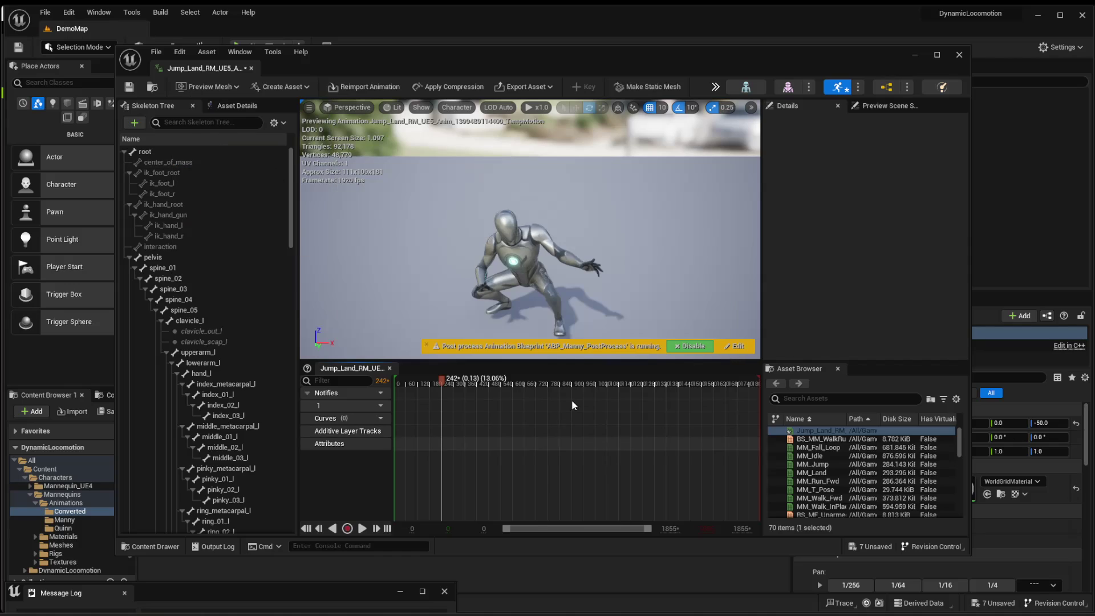
drag(441, 382, 405, 430)
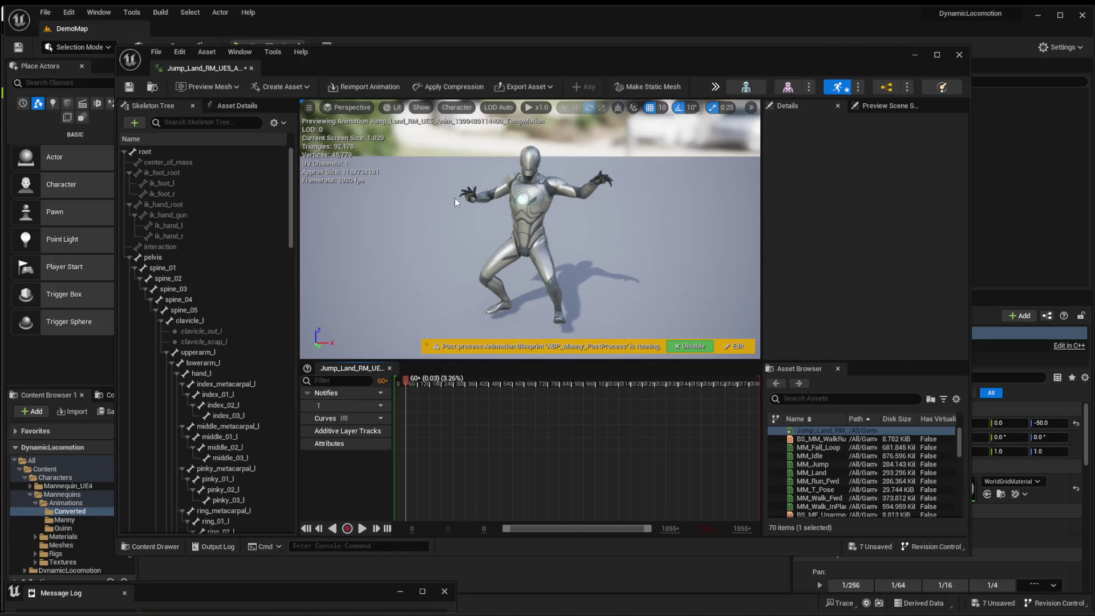
Close the animation editor and save all unsaved packages.
click(959, 54)
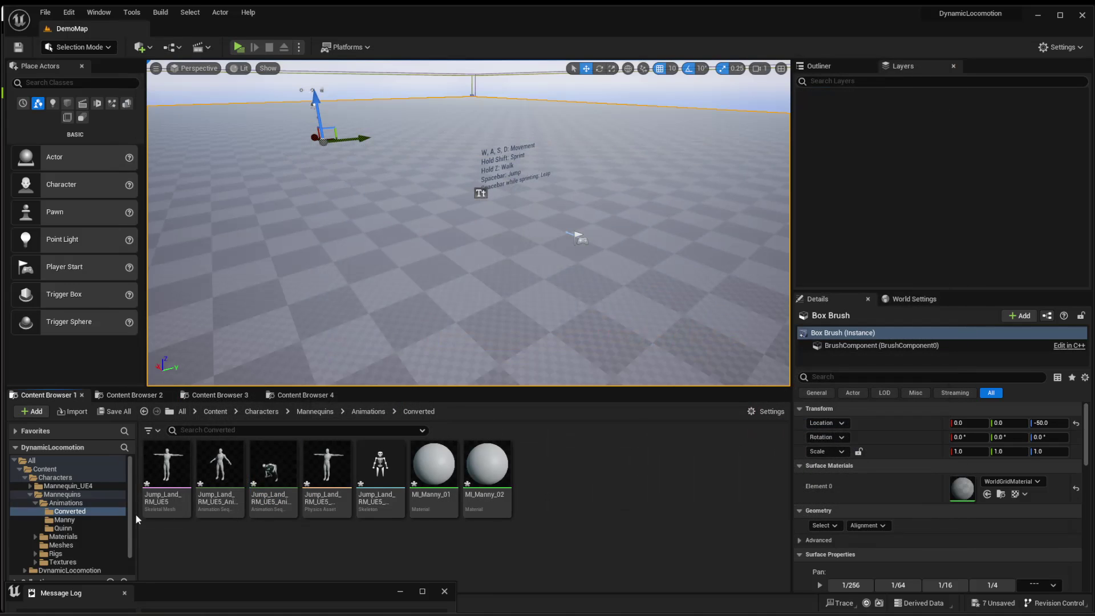
click(113, 413)
click(1083, 383)
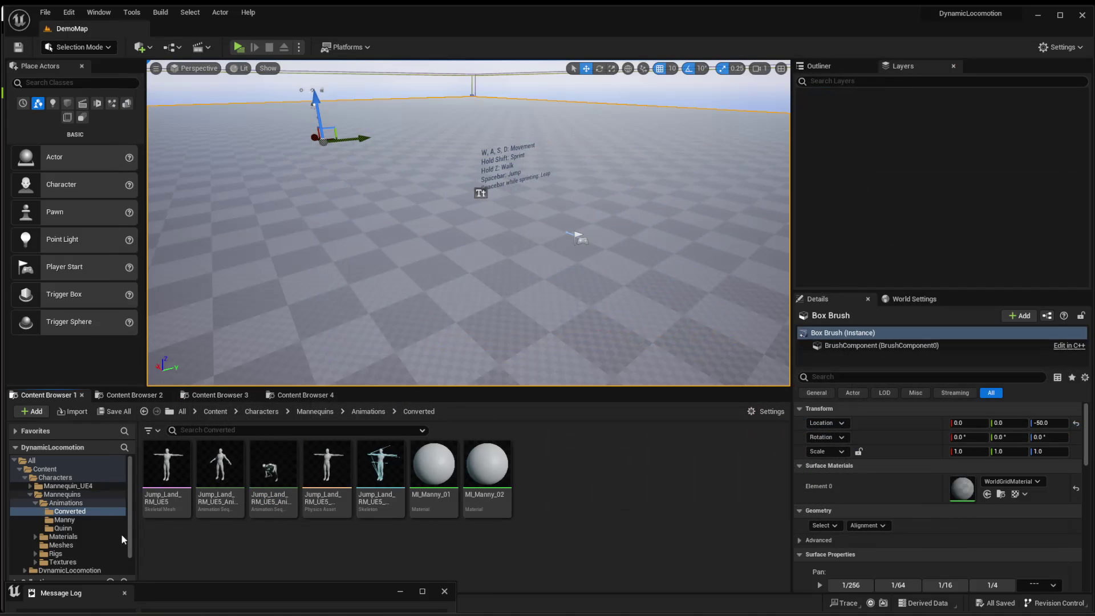
Force-delete every Converted asset except the Jump_Land animation, including skeleton, physics asset, MI_Manny_01 and MI_Manny_02.
click(166, 474)
ctrl+click(220, 473)
ctrl+click(274, 473)
ctrl+click(273, 476)
ctrl+click(327, 474)
ctrl+click(381, 473)
ctrl+click(434, 473)
ctrl+click(489, 476)
right_click(489, 476)
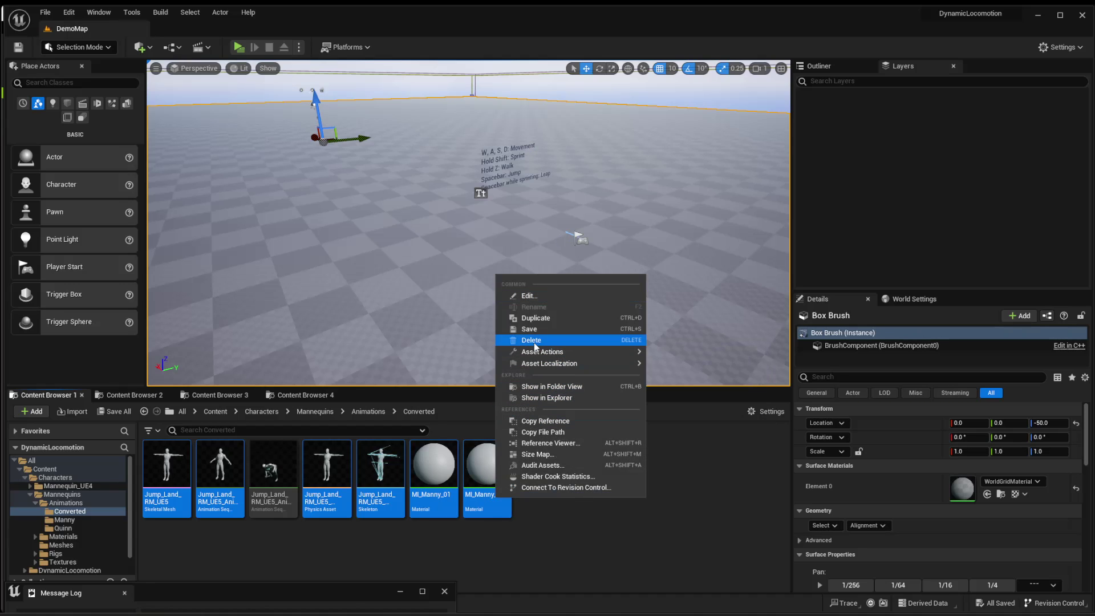
click(523, 336)
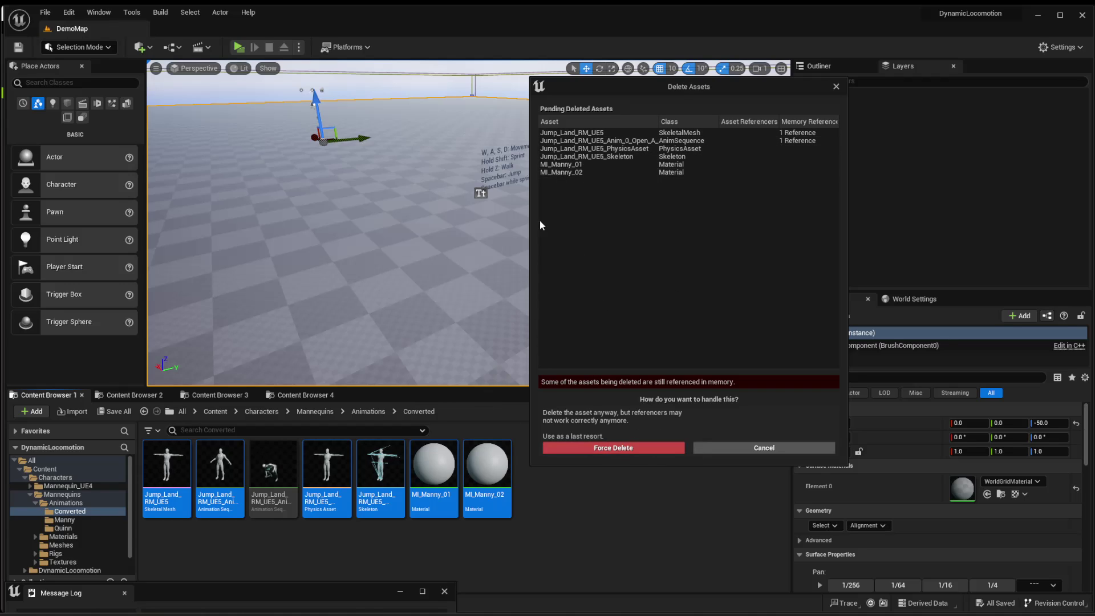
click(606, 449)
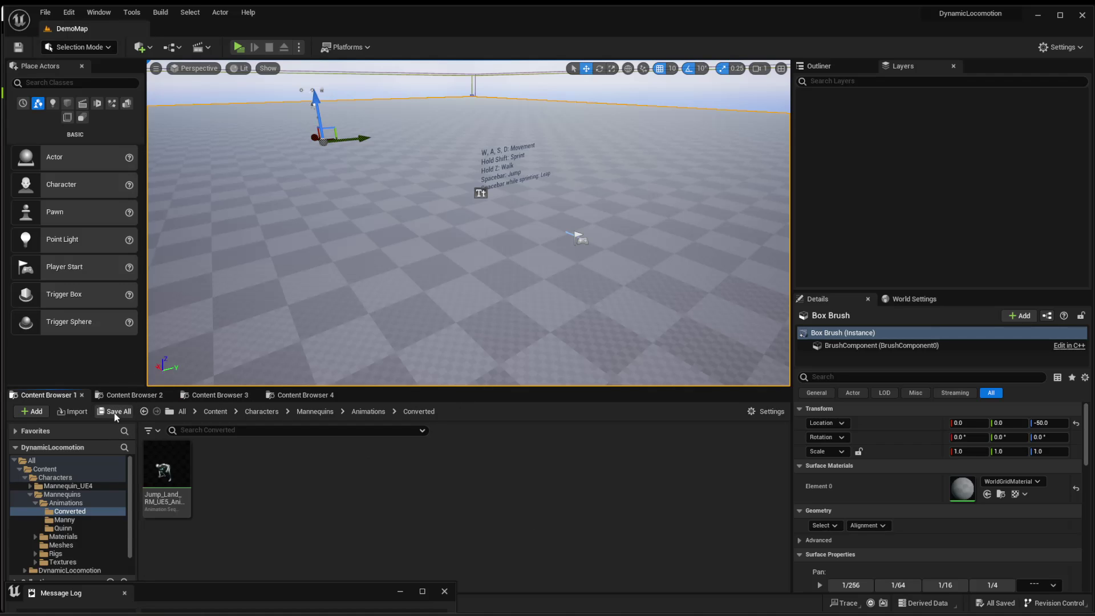
click(167, 476)
double_click(168, 469)
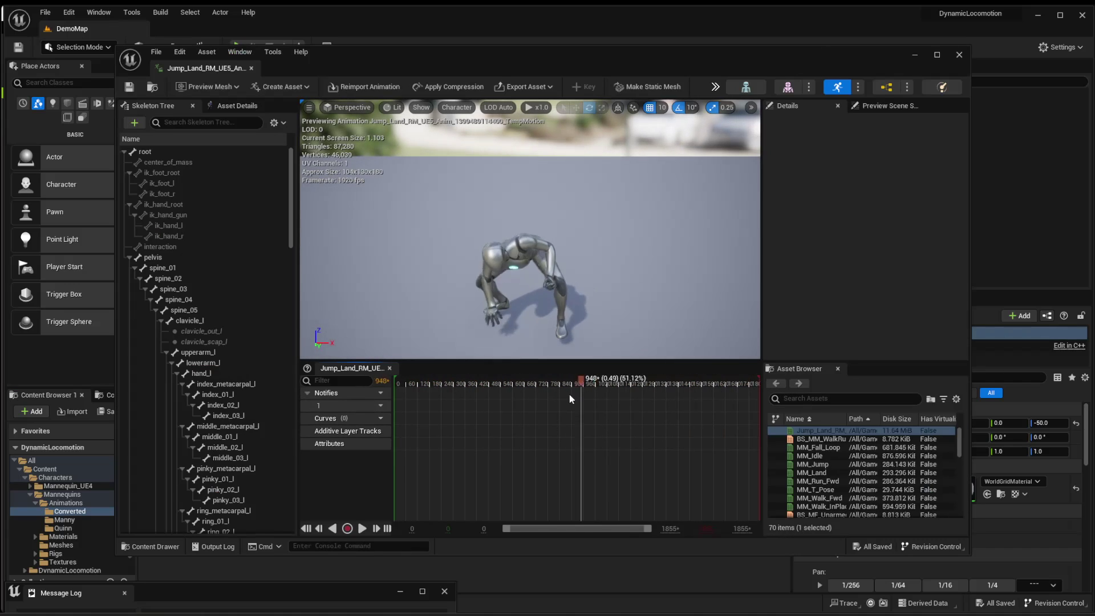
click(959, 54)
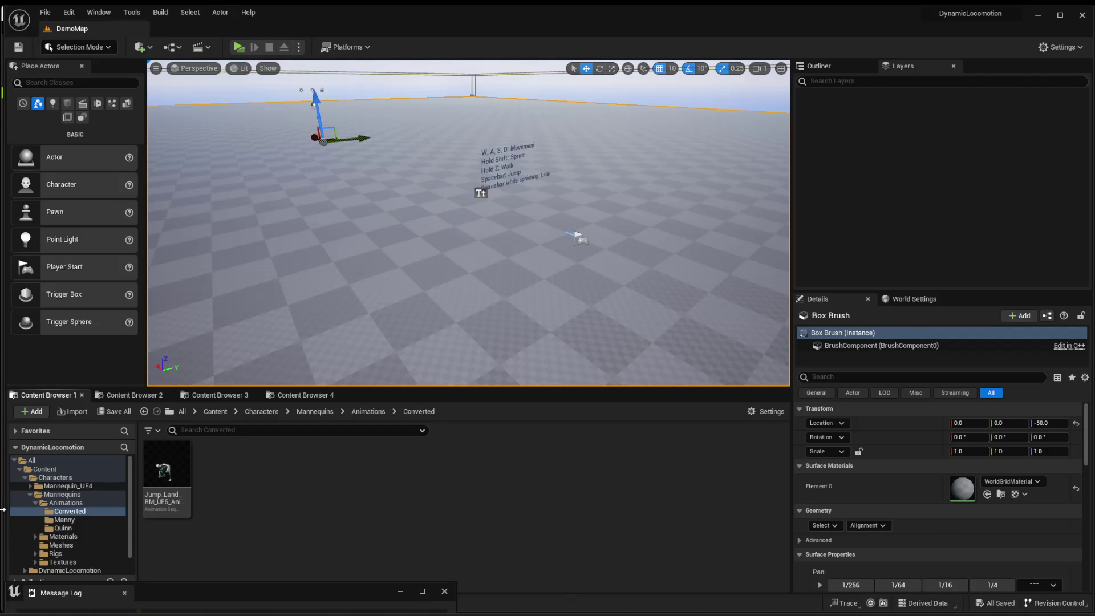
right_click(182, 495)
mouse_move(211, 330)
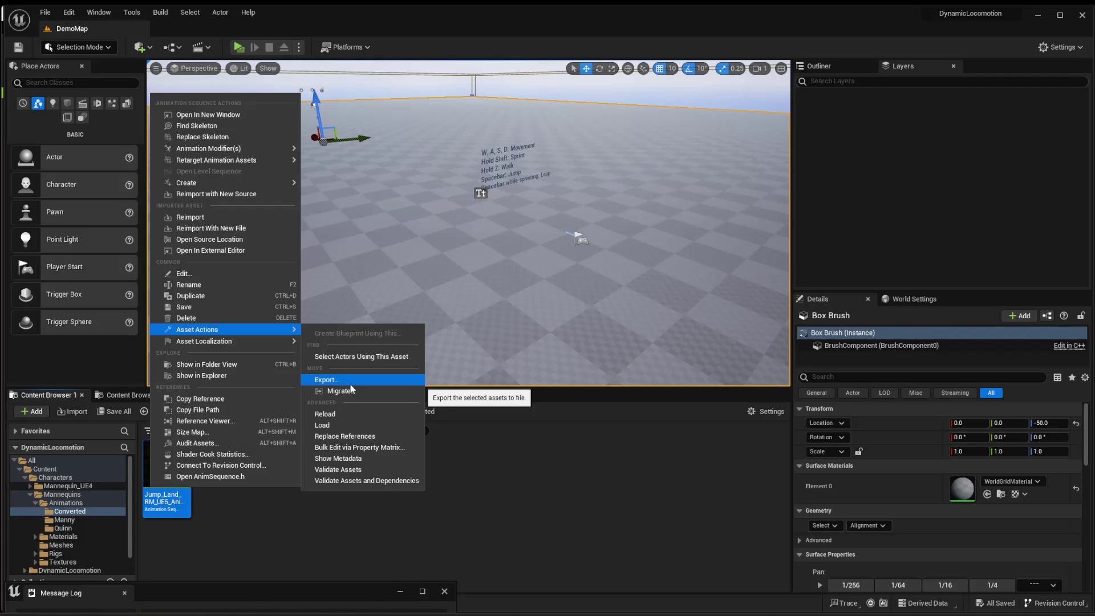
click(559, 404)
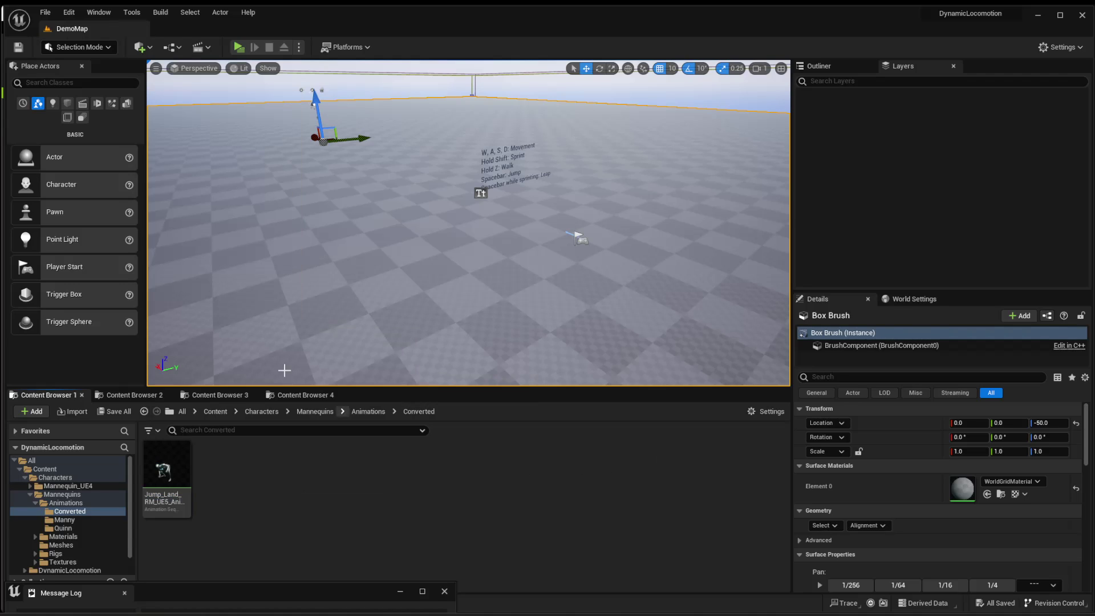